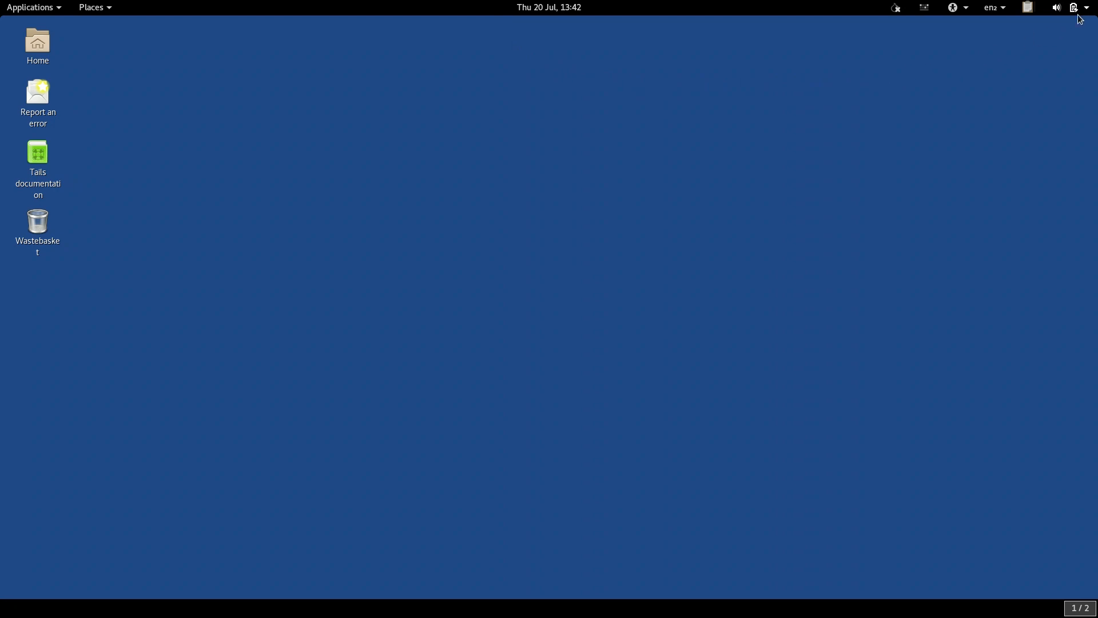
Step: Shut down the running Tails session
click(1077, 8)
click(1054, 158)
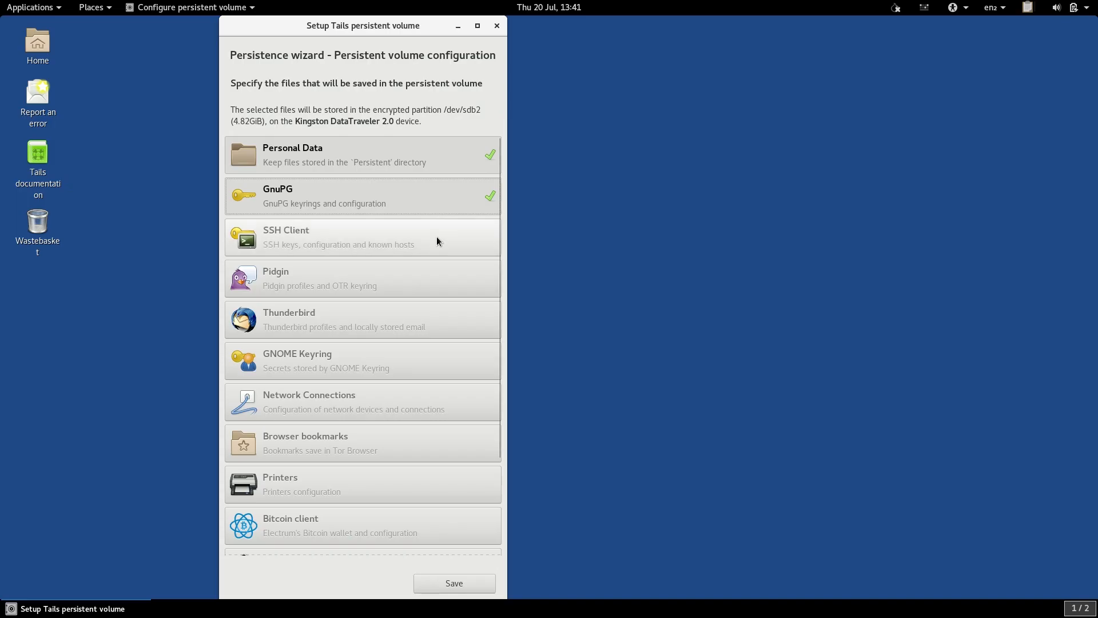
Step: Enable persistence for SSH Client, Pidgin and Thunderbird in the persistent volume configuration
click(437, 238)
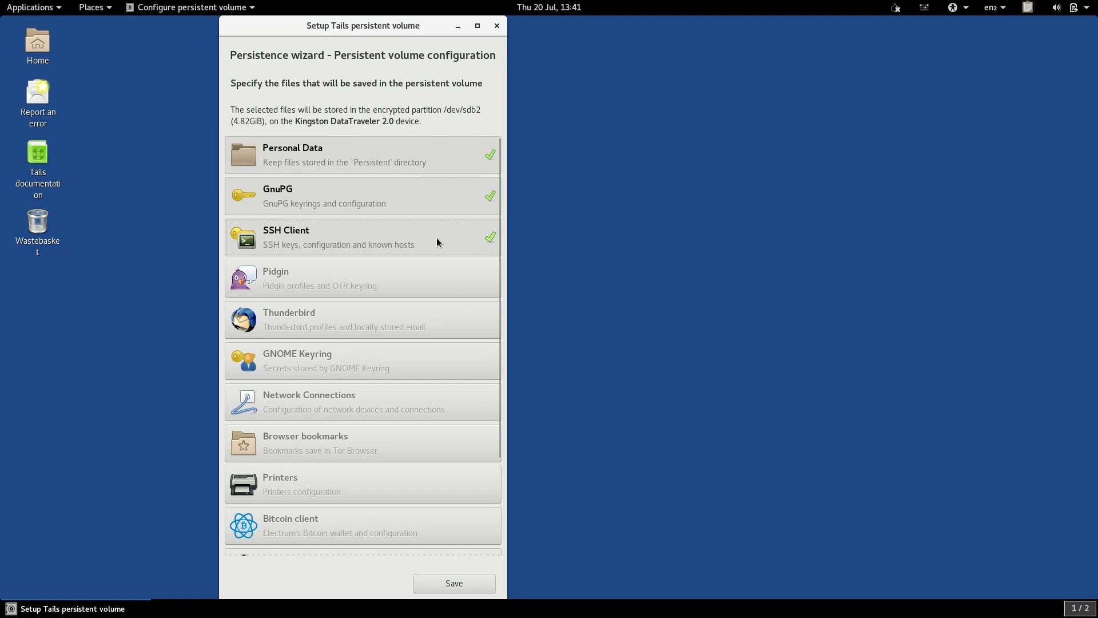
click(437, 277)
click(436, 319)
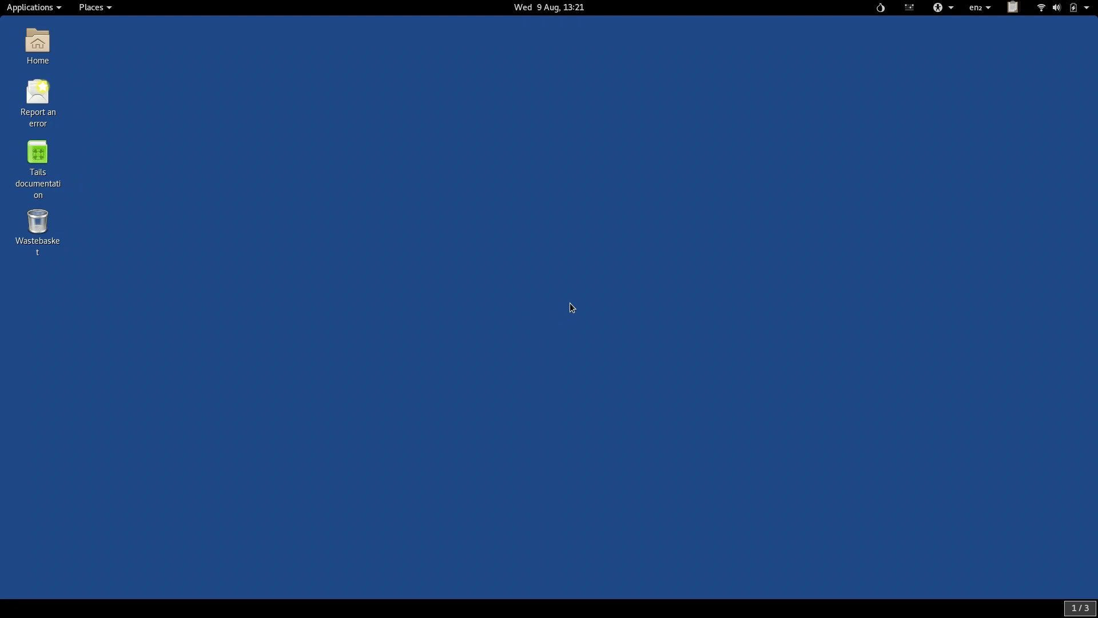
mouse_move(0, 1)
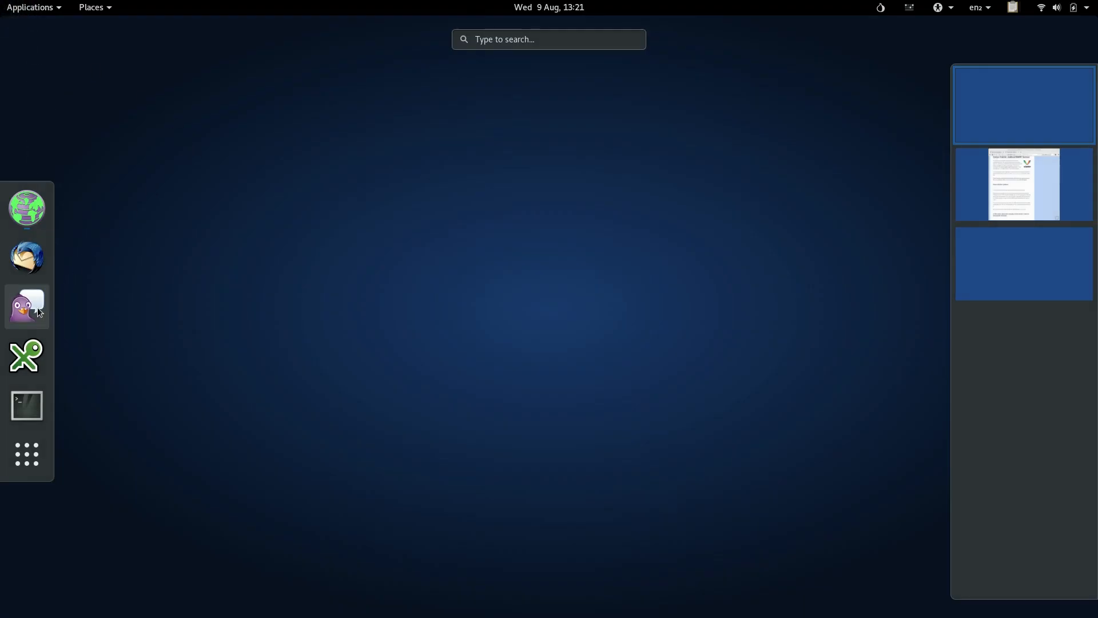
click(33, 7)
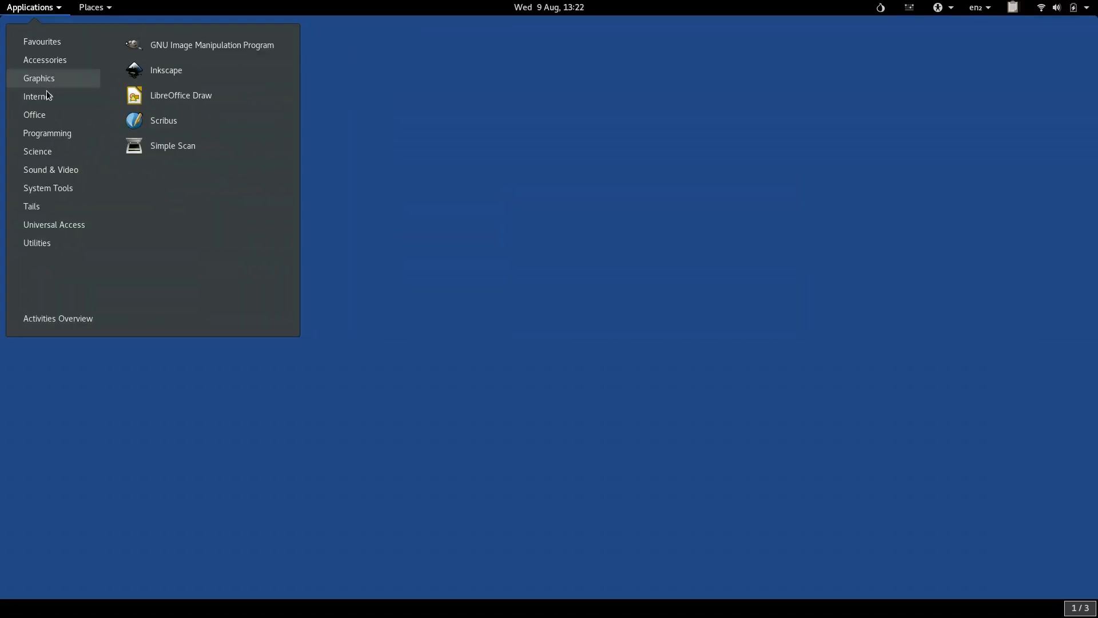
mouse_move(50, 98)
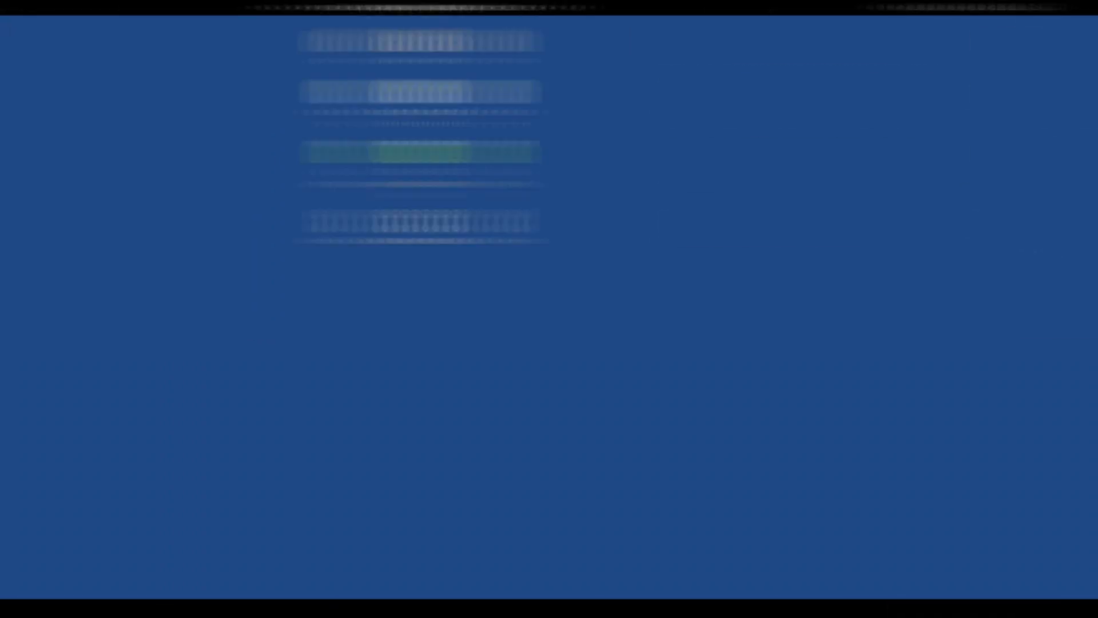
click(55, 10)
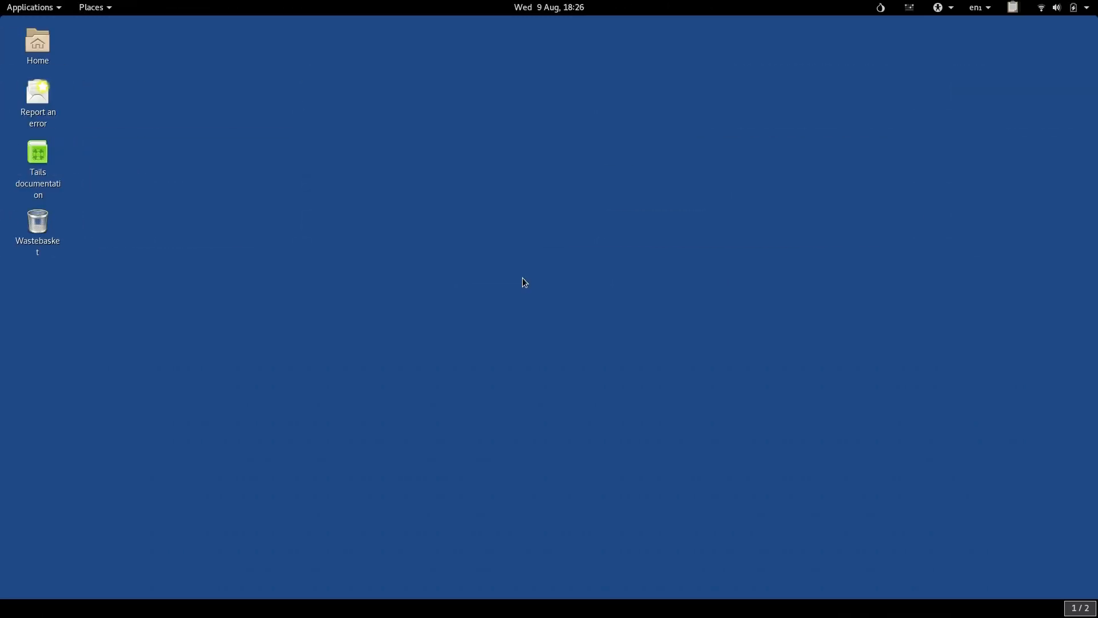
Step: Search for "pidgin" in the activities overview and launch Pidgin Internet Messenger
key(super)
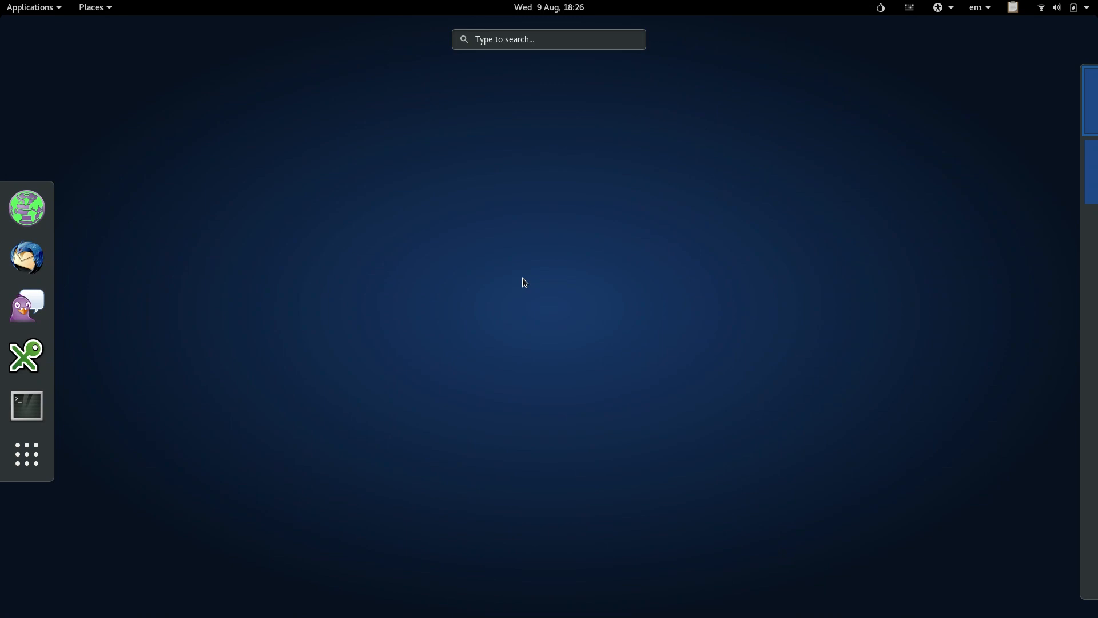
text(pidgin)
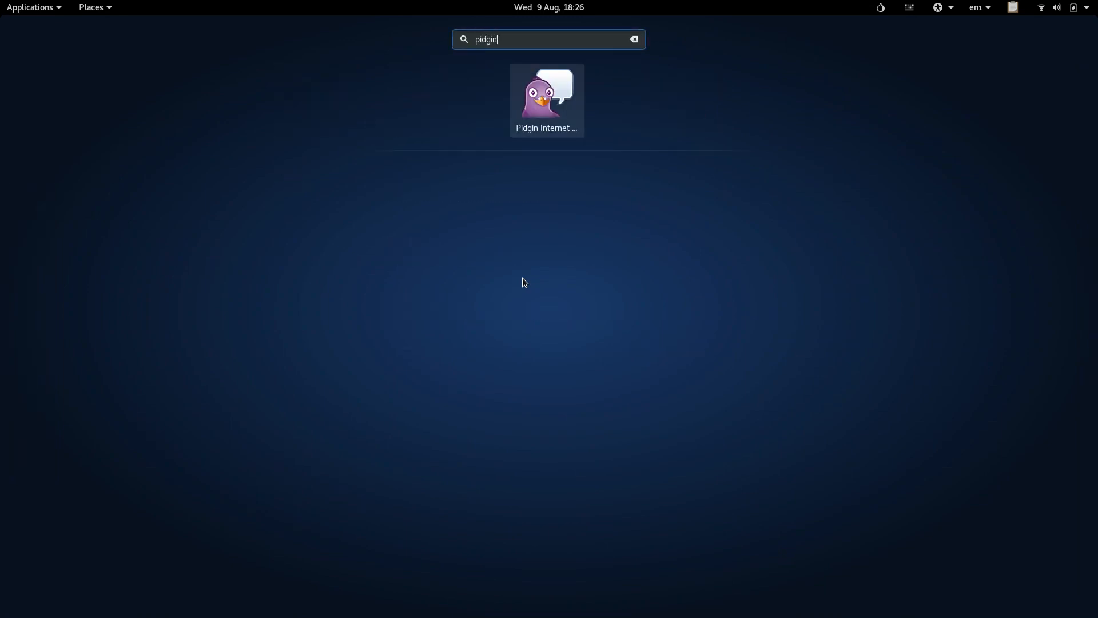
key(Return)
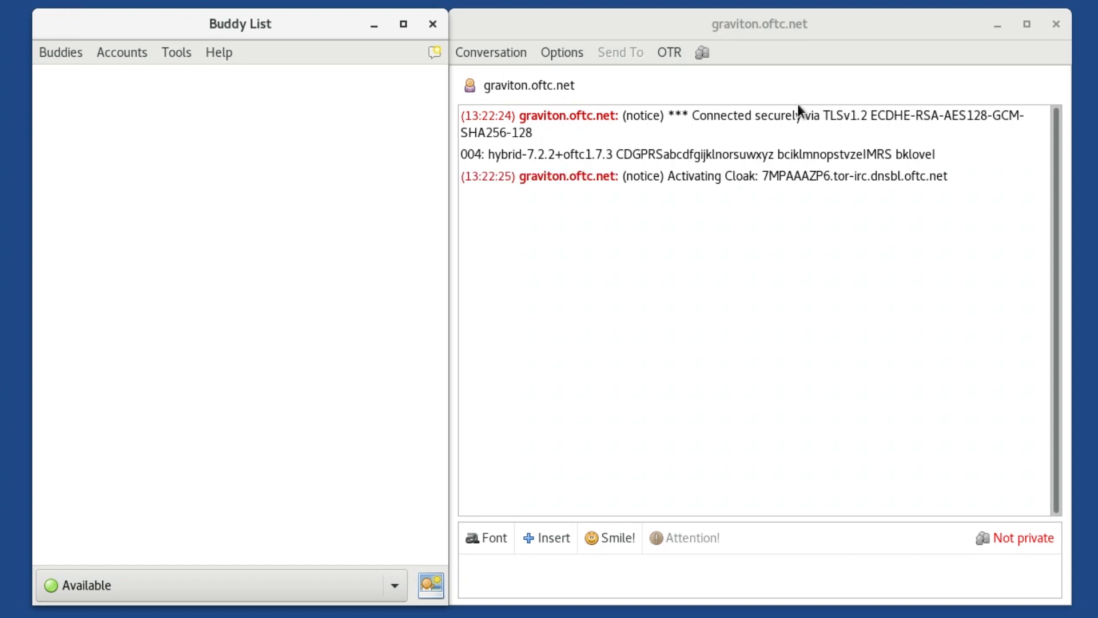
Step: Close the graviton.oftc.net conversation window despite its unread messages
click(1057, 24)
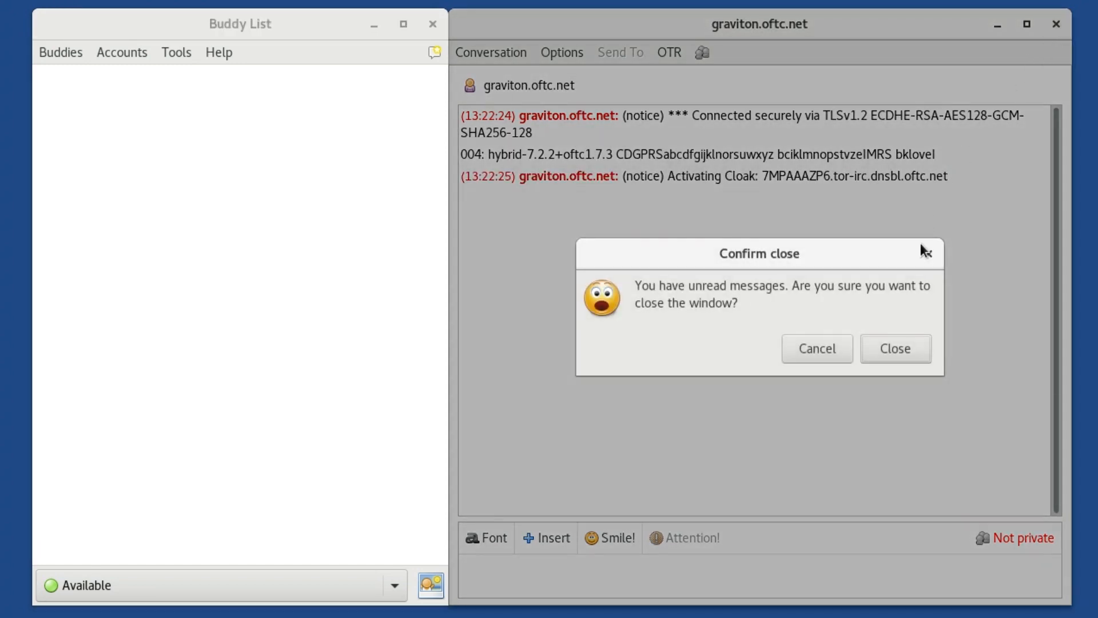
click(894, 349)
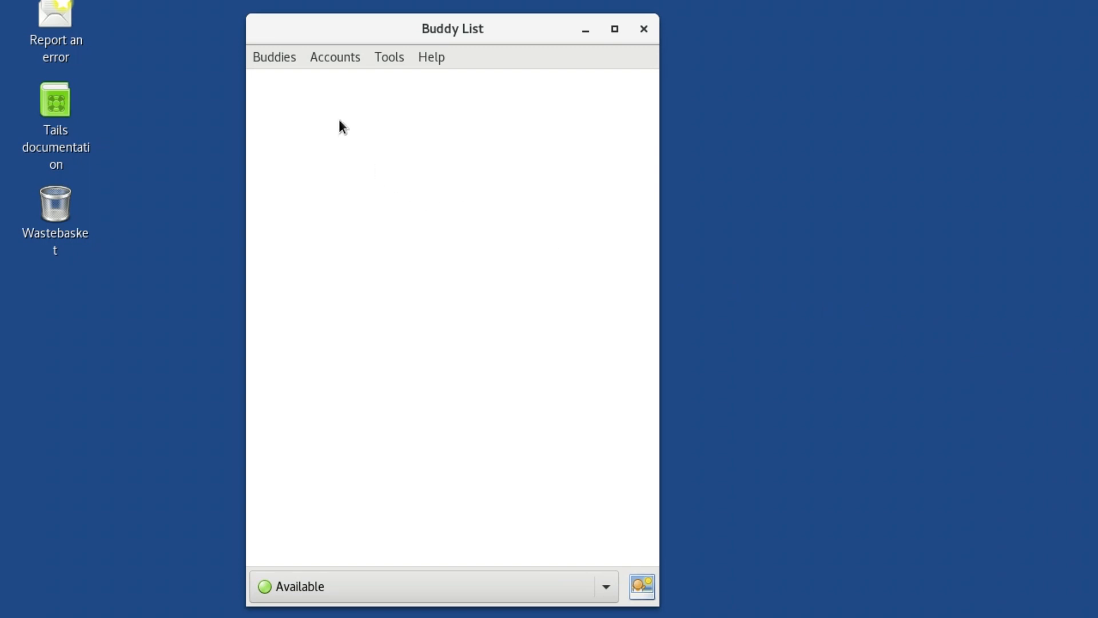
Step: Open the account management window and disable the irc.oftc.net IRC account
click(322, 57)
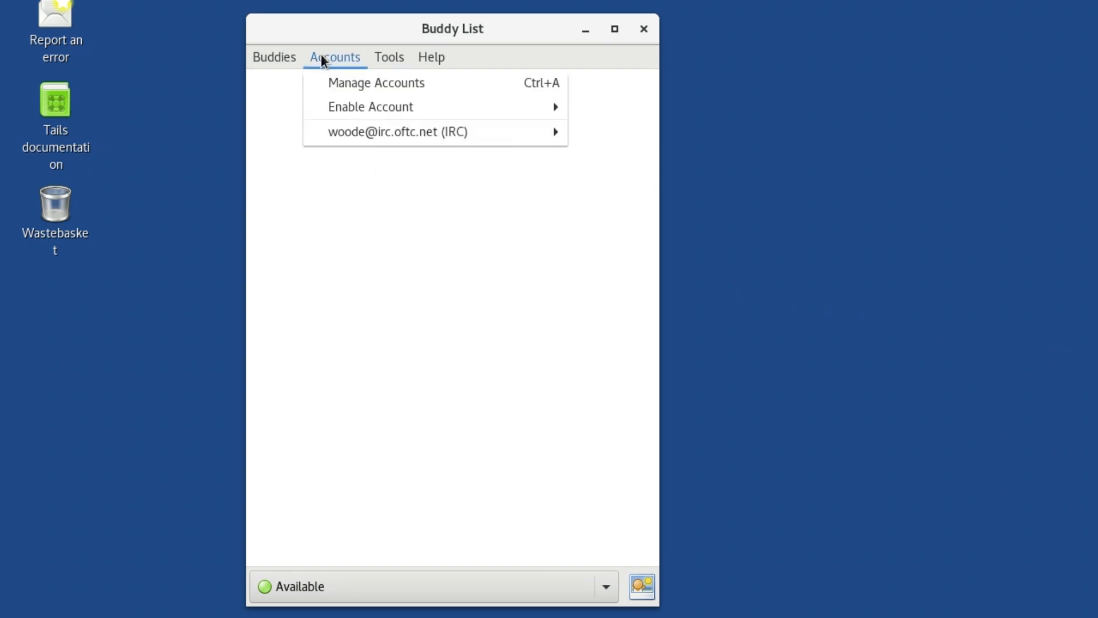
click(343, 83)
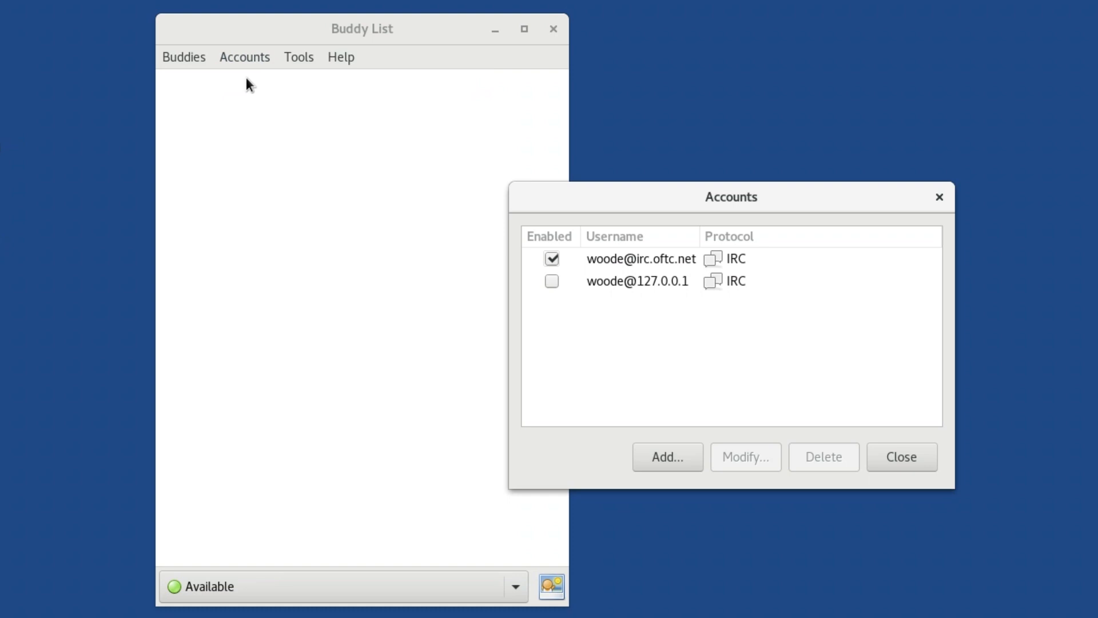
click(551, 258)
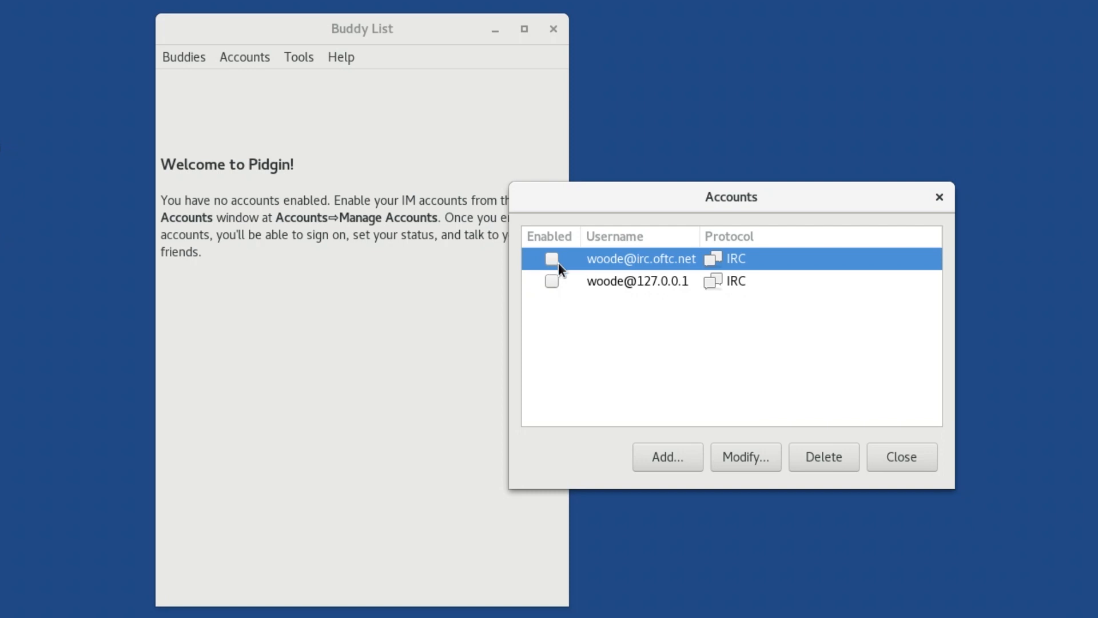
Step: Start adding a new chat account and choose XMPP as its protocol
click(668, 457)
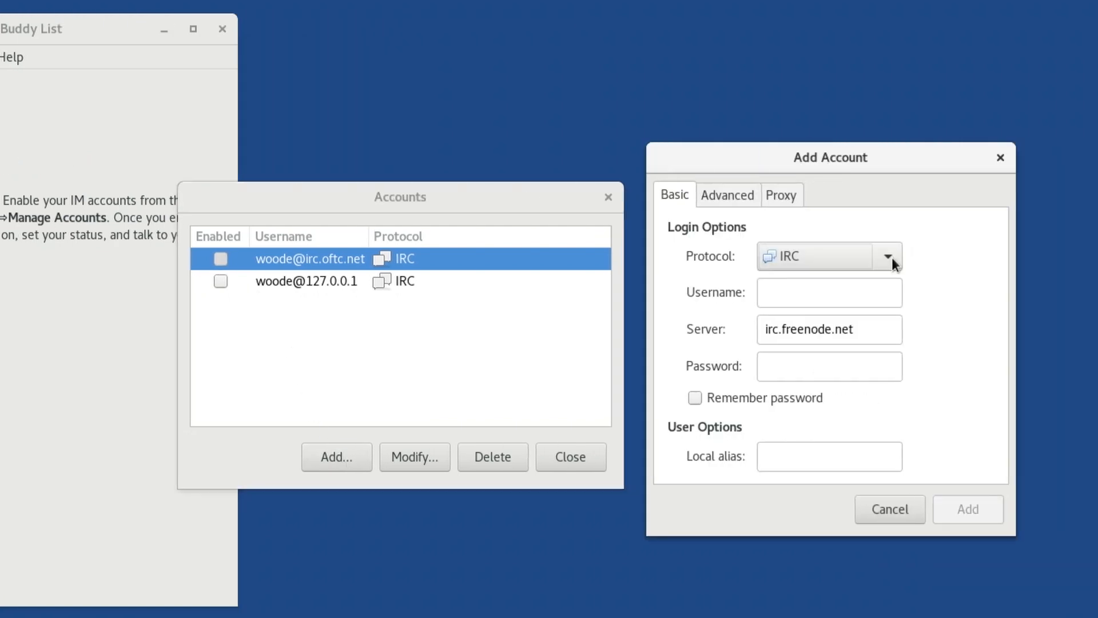
click(892, 259)
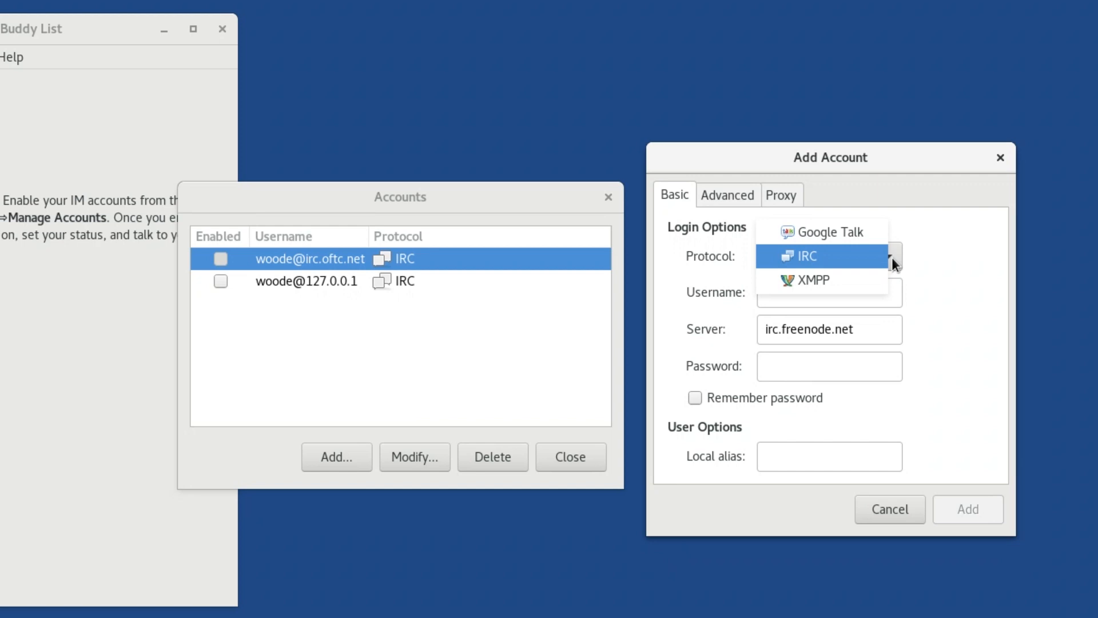
click(857, 281)
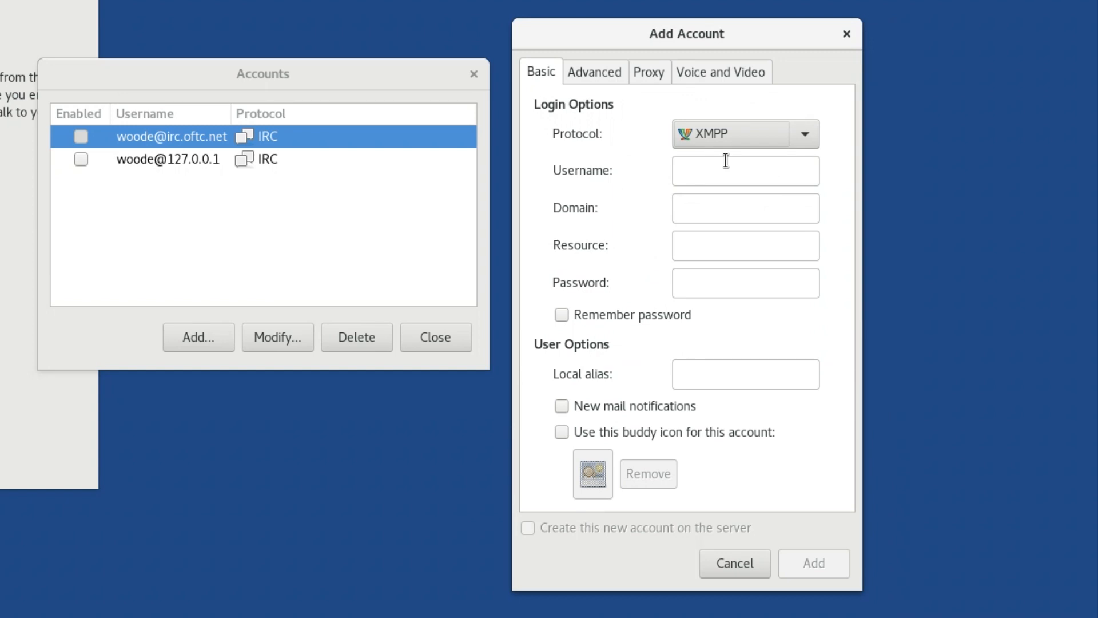
Step: Set the new XMPP account's username to tails_infosecbytes and its domain to jabber.calyxinstitute.org
click(747, 172)
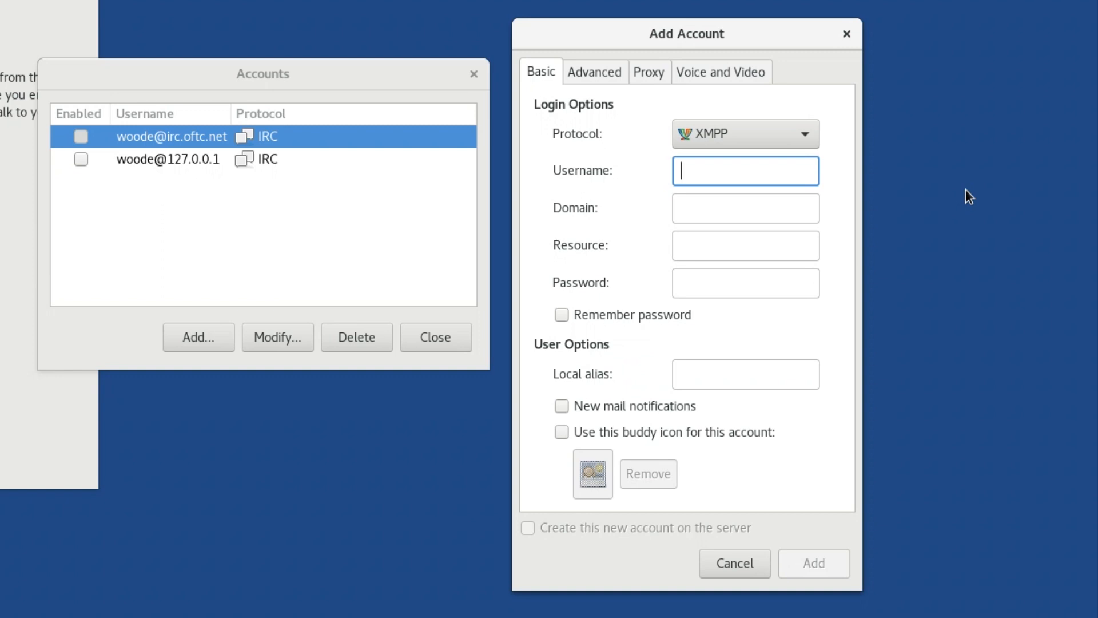
text(tails_in)
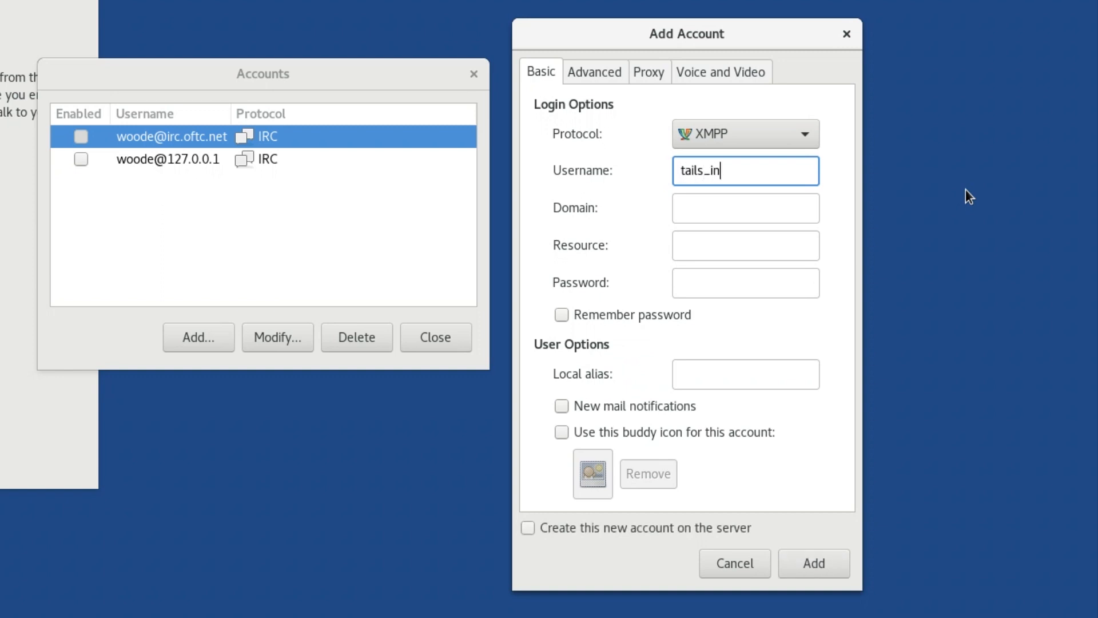
text(fosecbytes)
key(Tab)
text(ja)
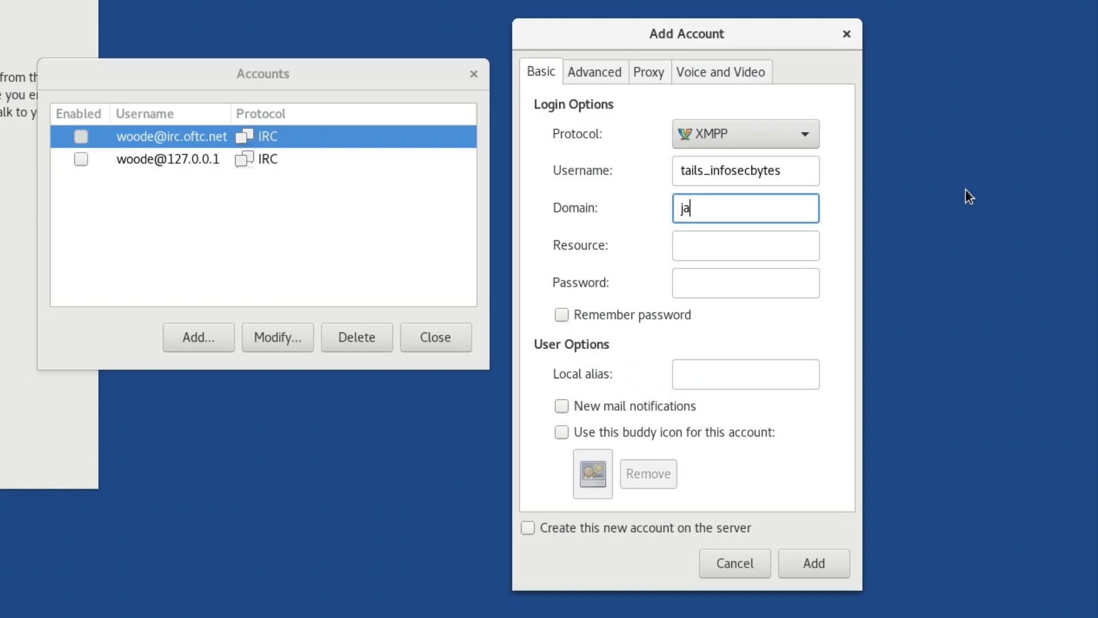
text(bber.calyxins)
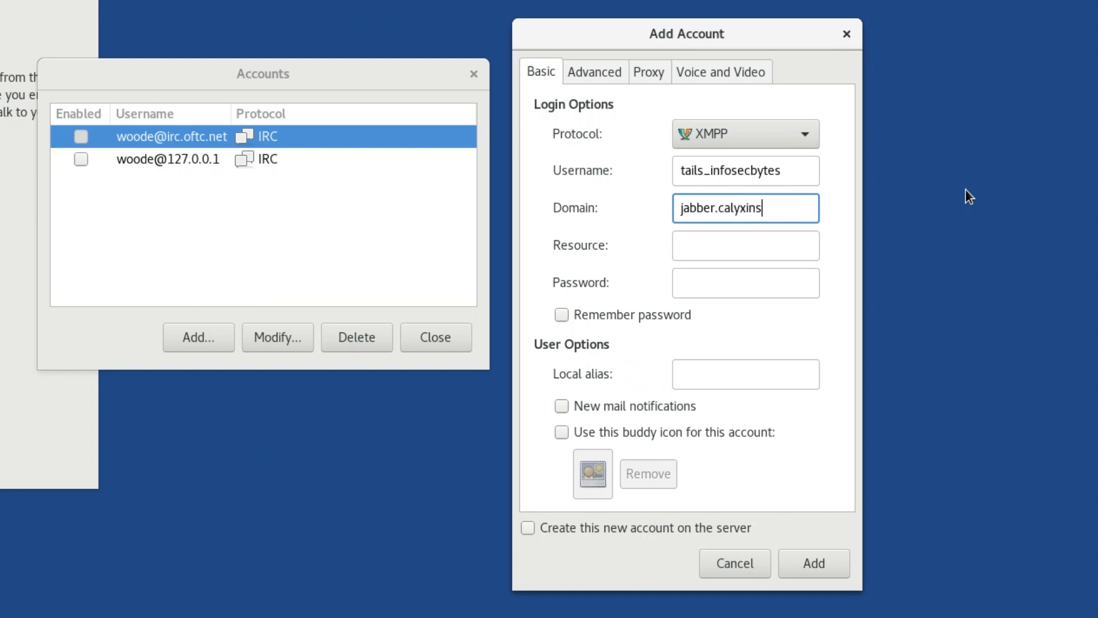
text(titute.org)
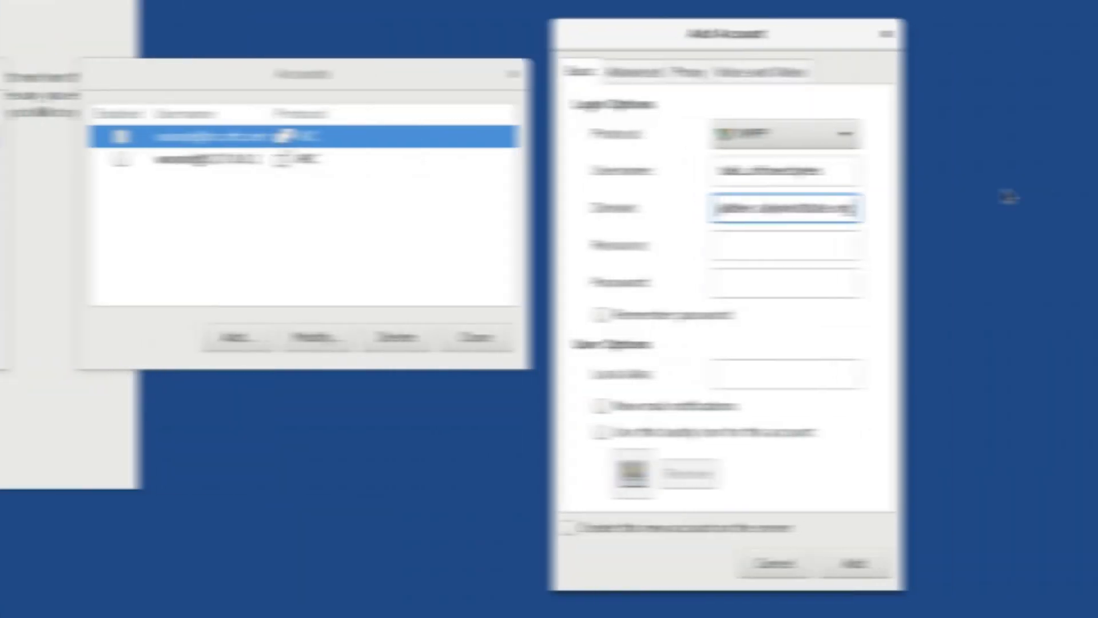
Step: Enter the account password, leaving the resource blank, and add the account with creation on the server enabled
key(Tab)
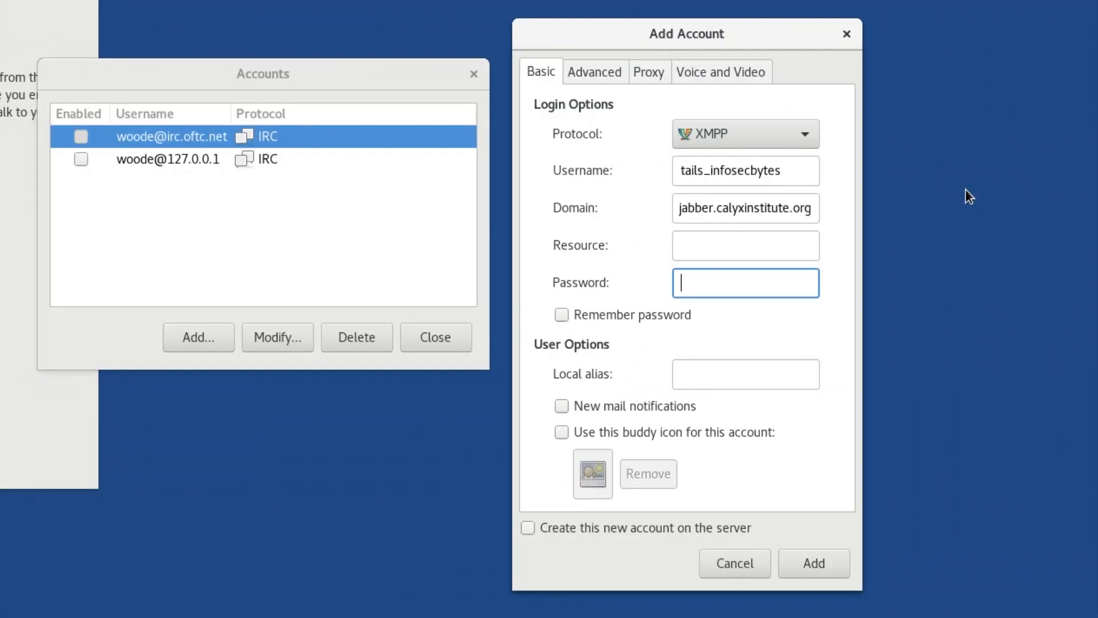
text(*****************)
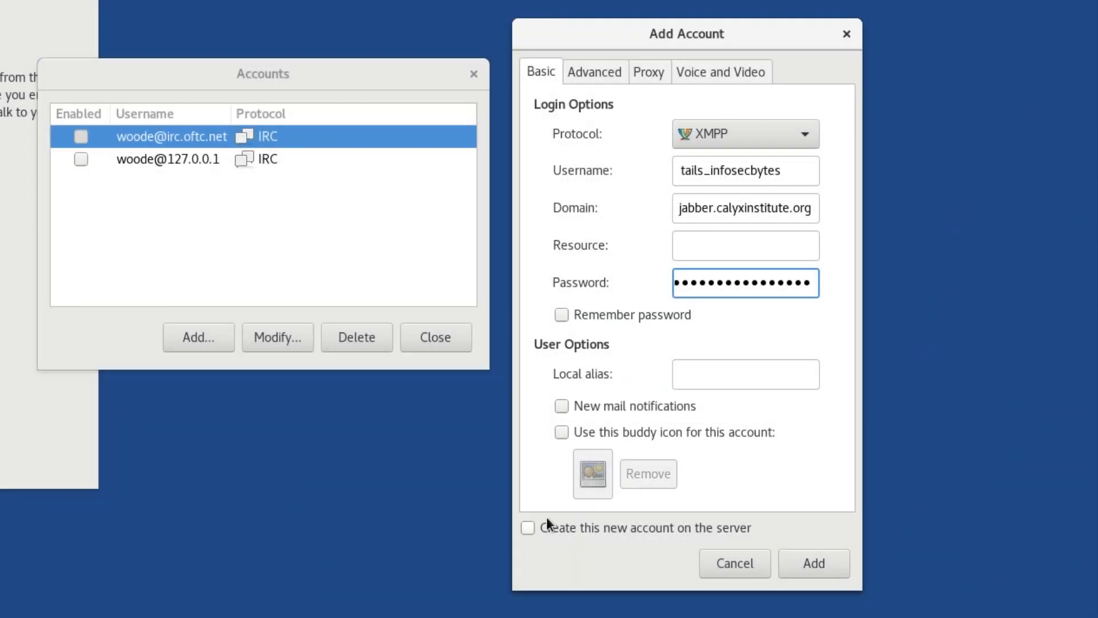
click(531, 522)
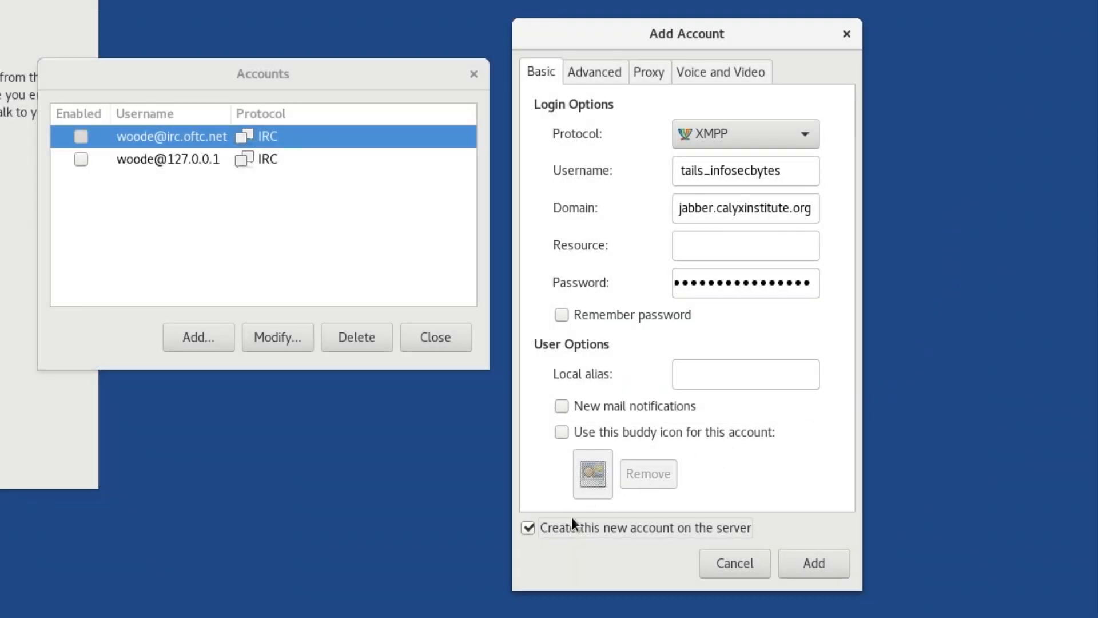
click(827, 565)
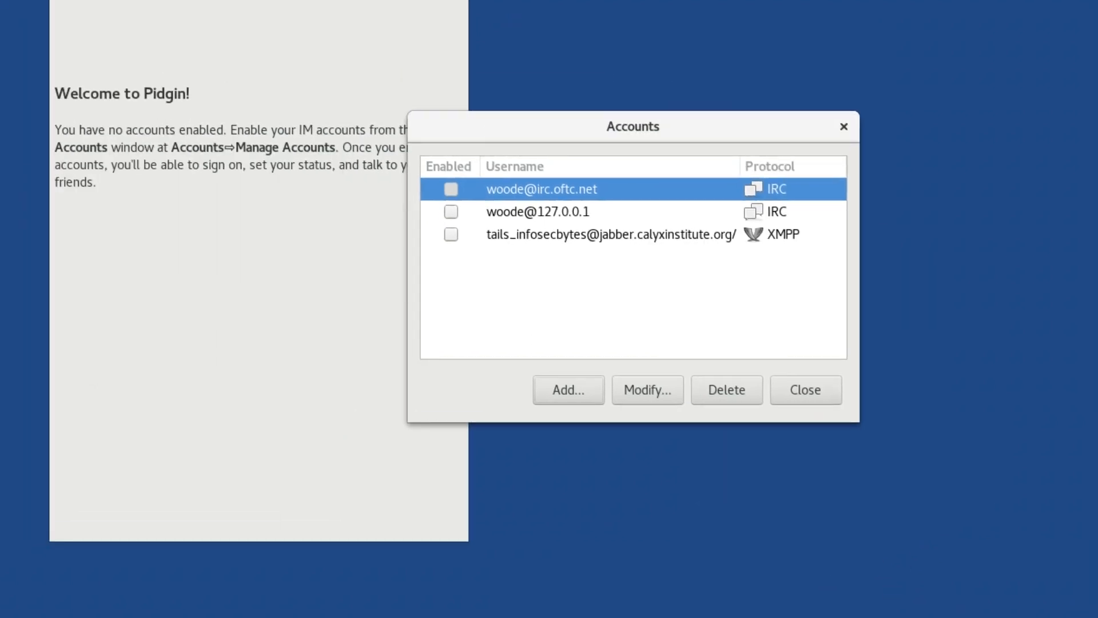
Step: Register the account on the server with the username tails_infosecbytes and the account password, and dismiss the registration notice
text(tails_infosecbytes)
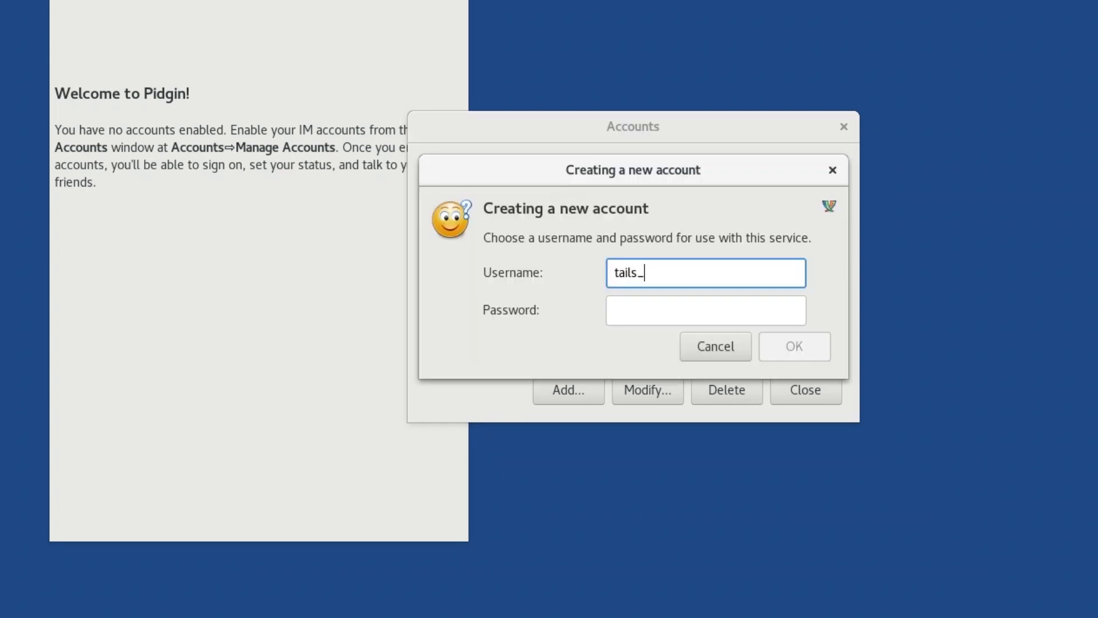
key(Tab)
text(••••••••••••••••••)
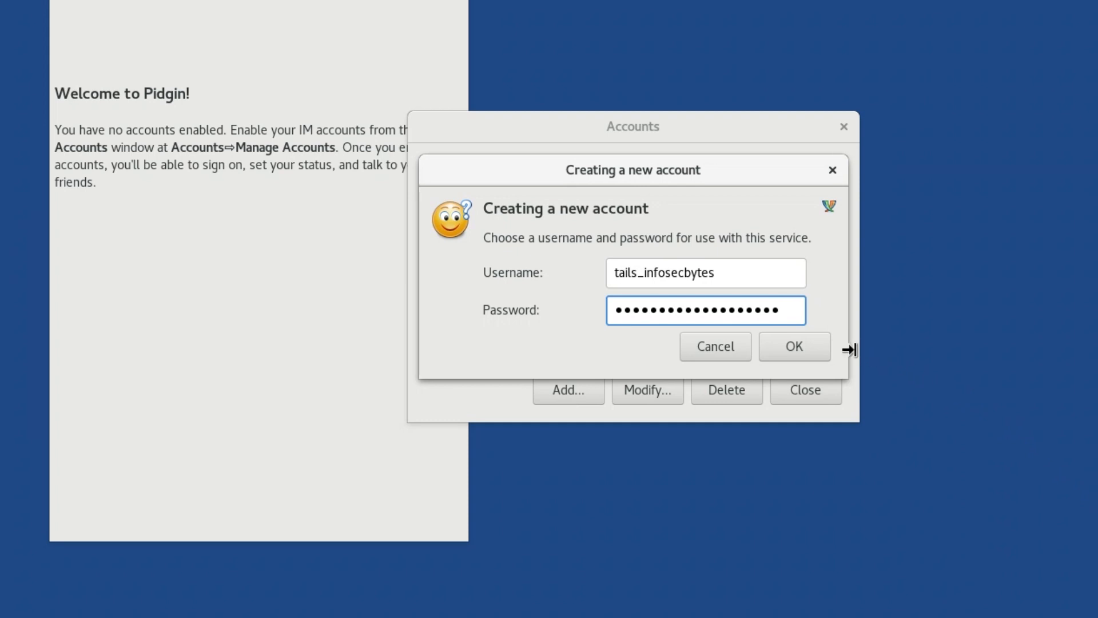
click(794, 346)
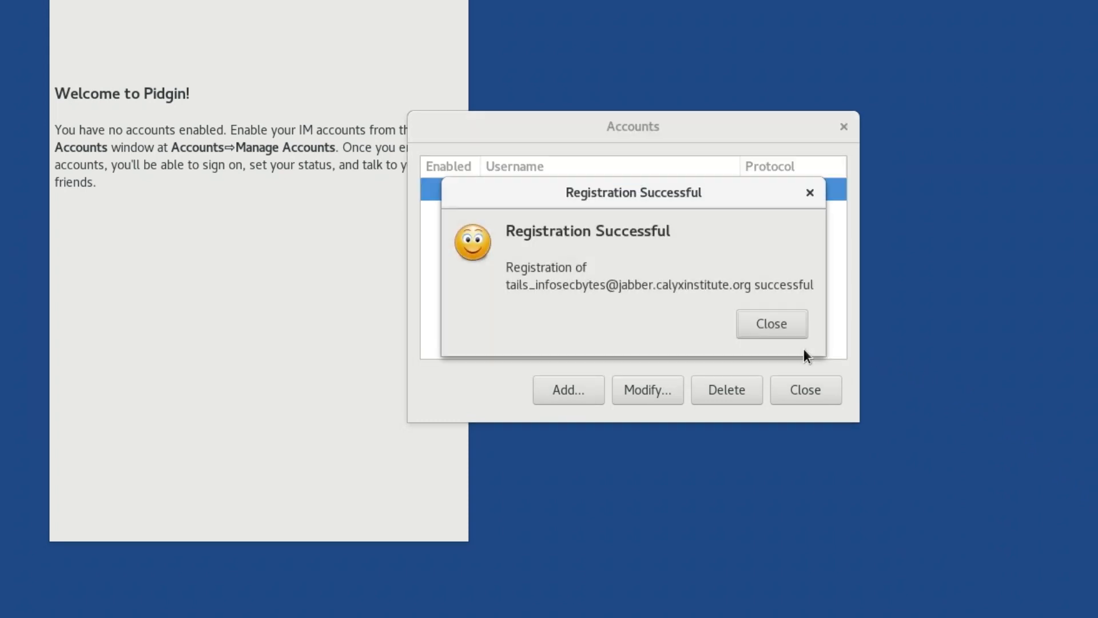
click(774, 325)
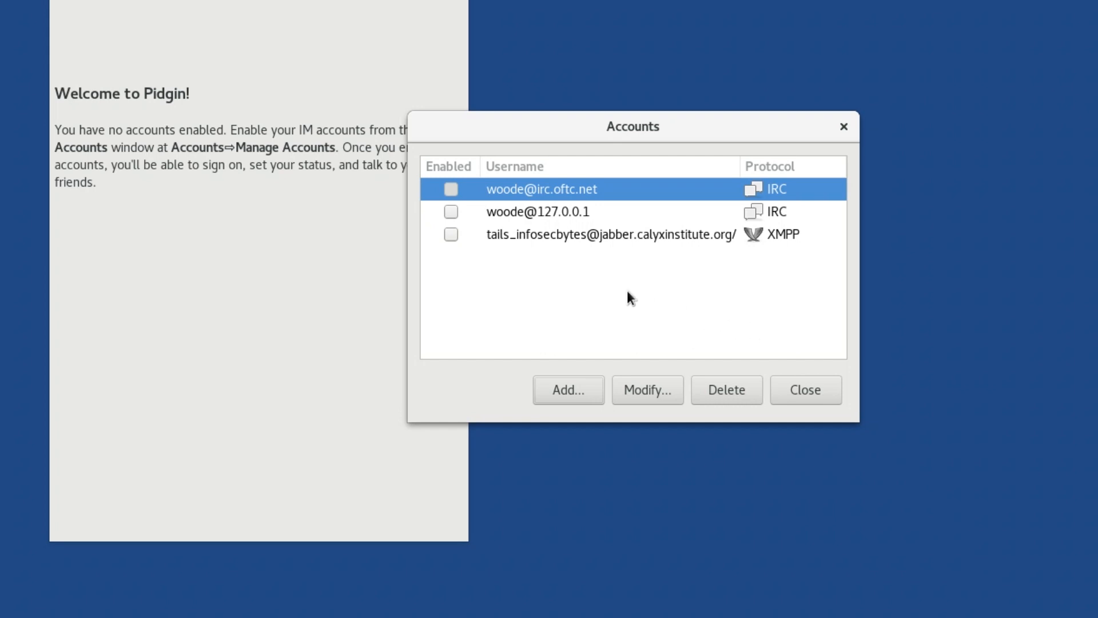
Step: Enable the new XMPP account, sign in with its password without saving it, and close the accounts window
click(448, 236)
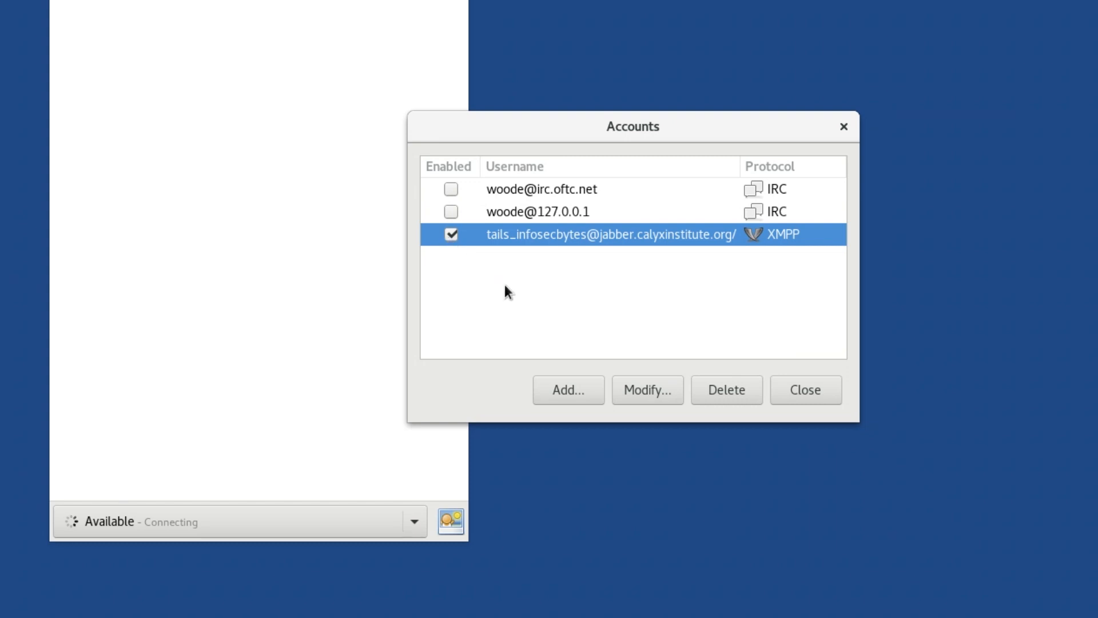
text(*****************)
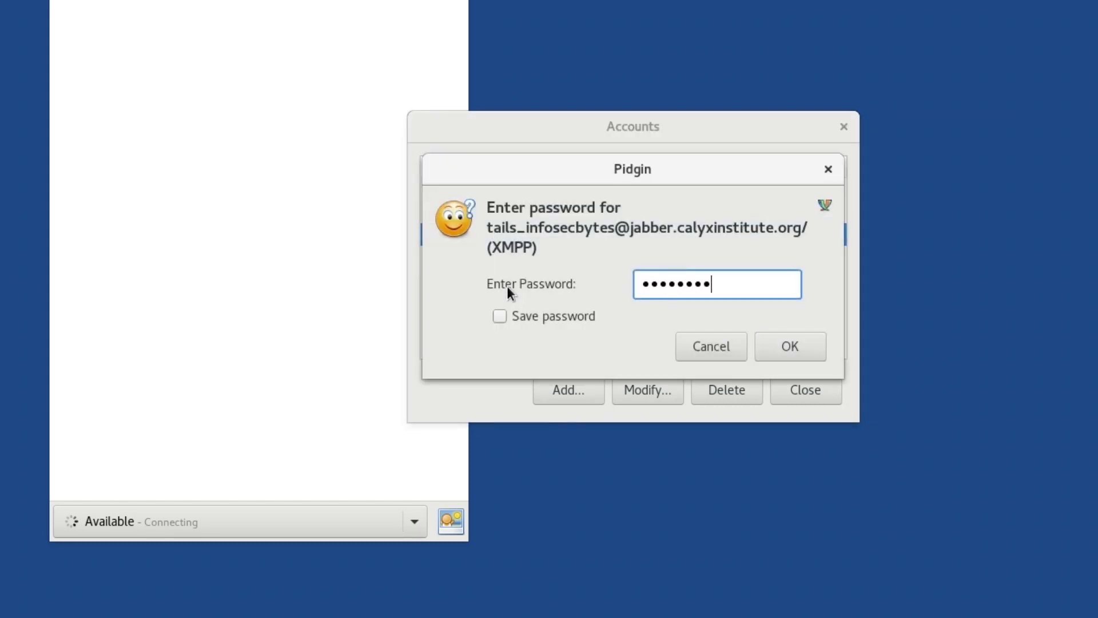
click(794, 355)
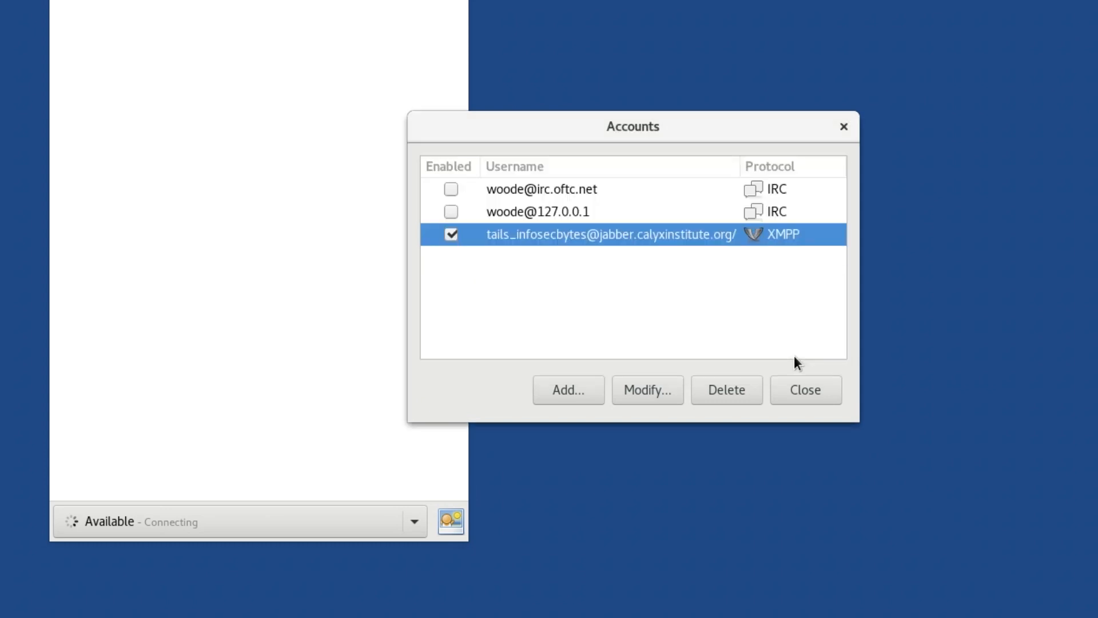
click(798, 387)
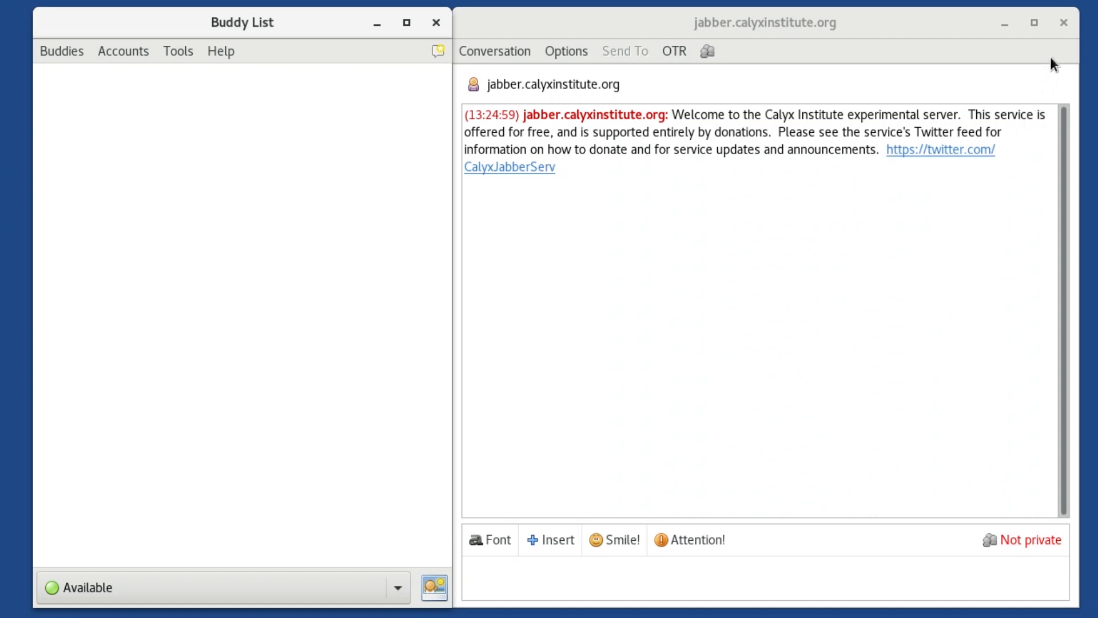
Step: Close the server's welcome conversation despite unread messages, and open the configuration of the Off-the-Record Messaging plug-in
click(1062, 23)
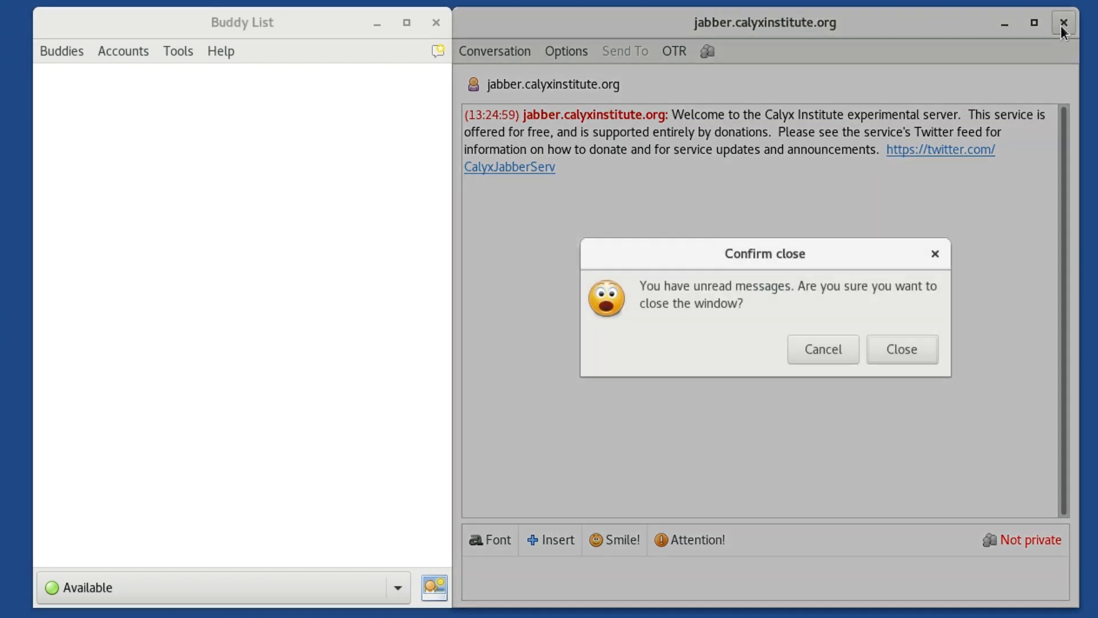
click(903, 355)
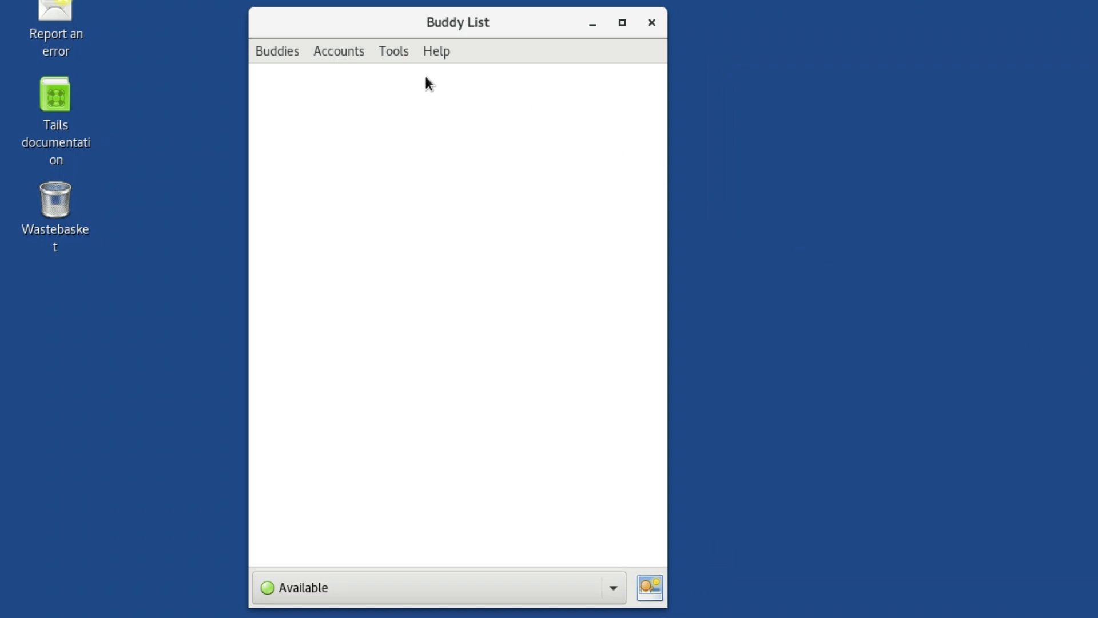
click(386, 56)
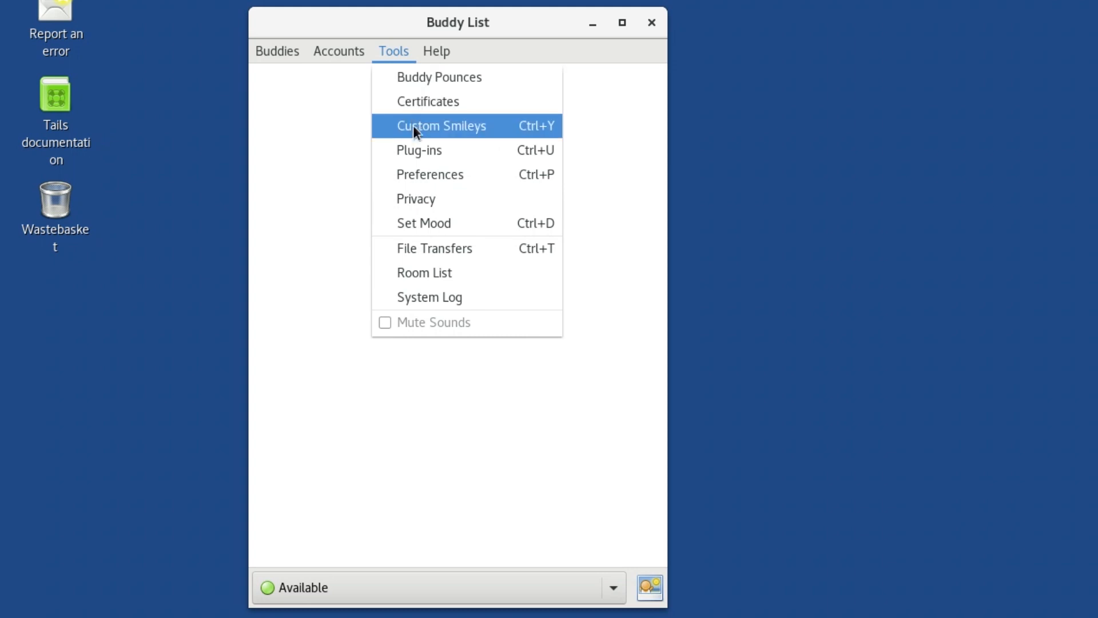
click(423, 150)
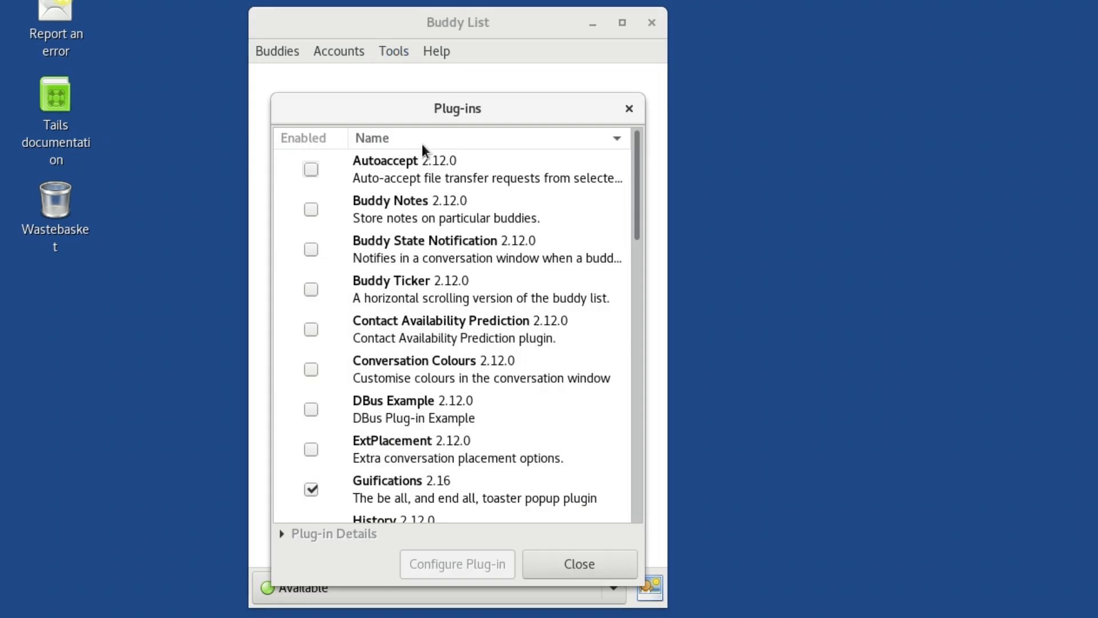
drag(641, 162, 638, 373)
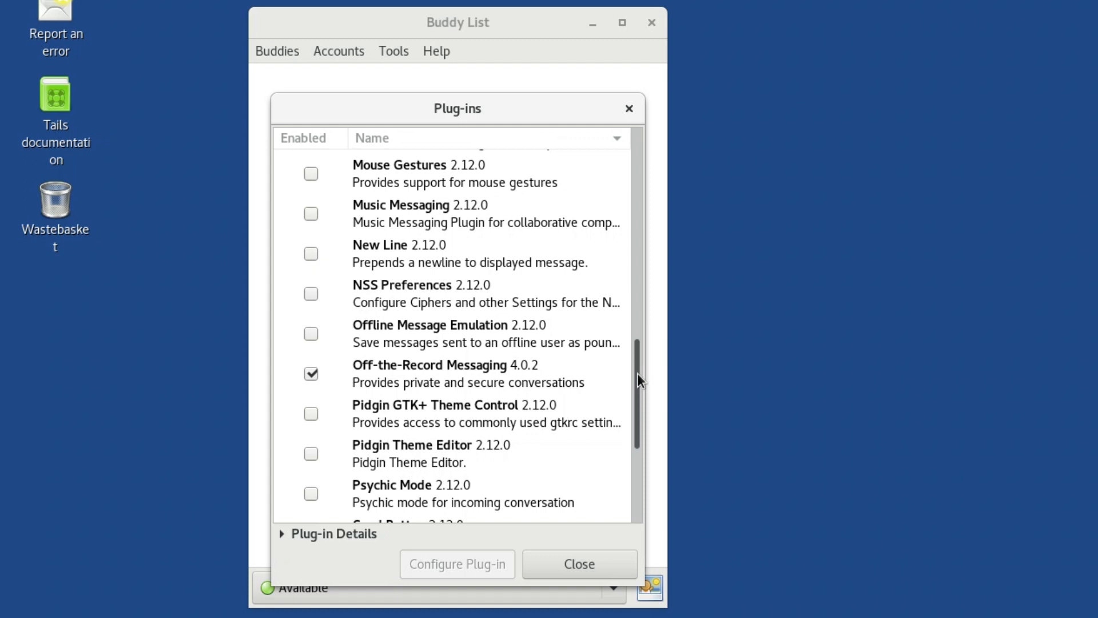
click(555, 373)
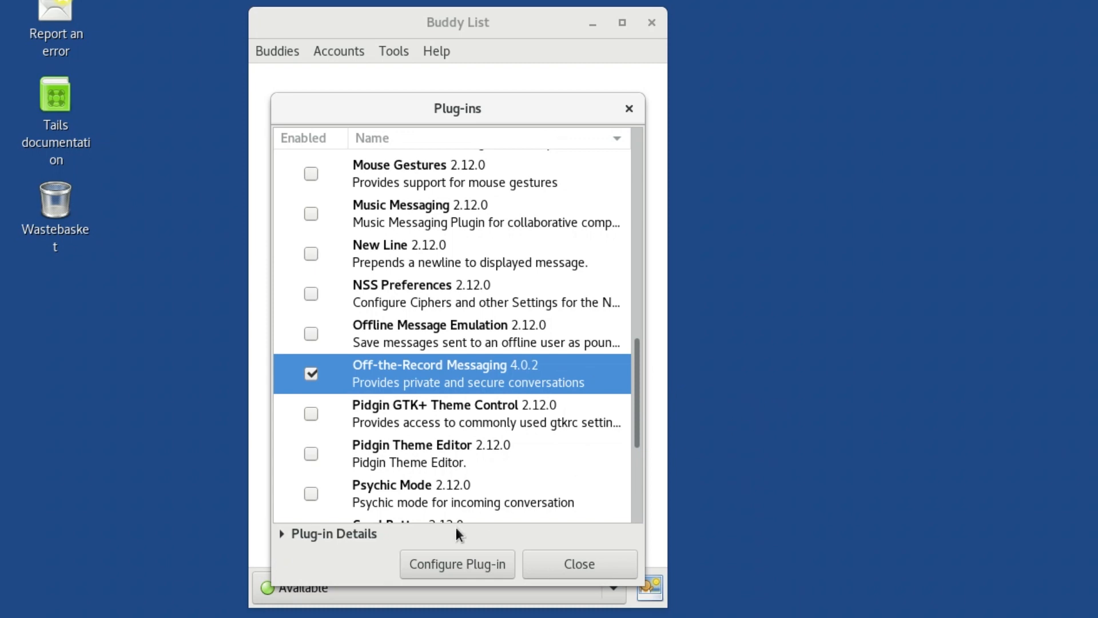
click(438, 570)
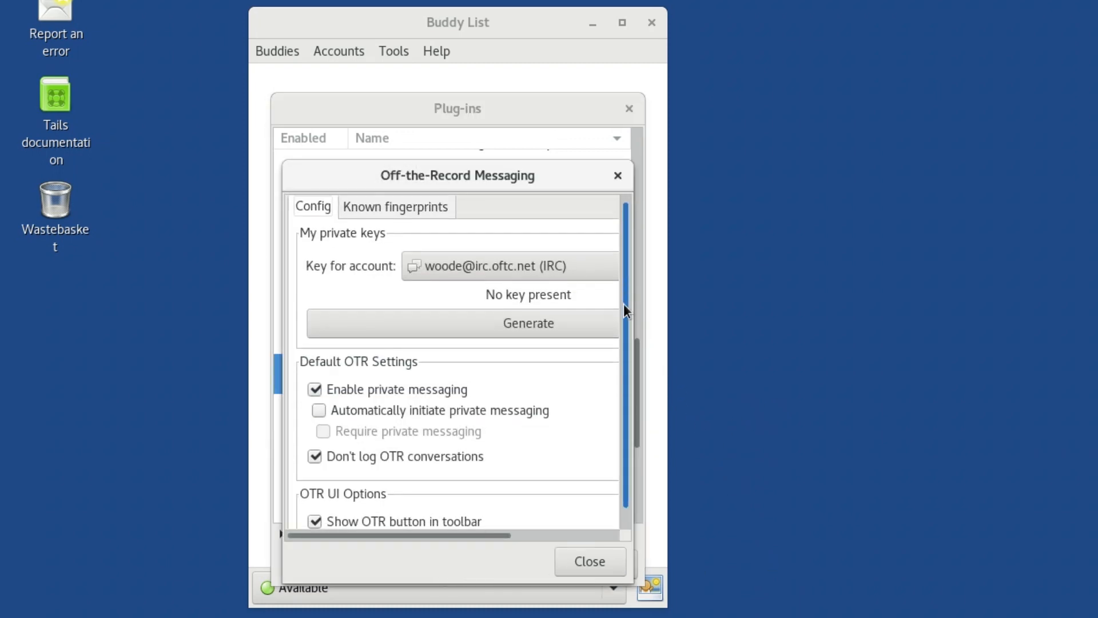
Step: Enable automatically initiating and requiring private messaging in the default OTR settings, and close the plug-in windows
scroll(623, 304, down, 1)
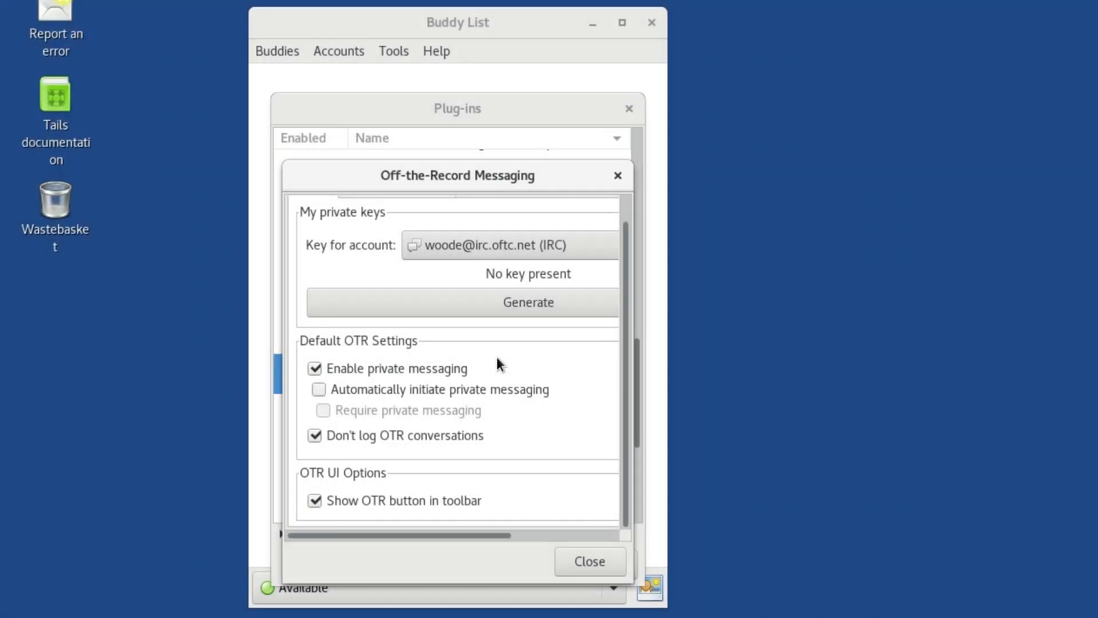
click(316, 389)
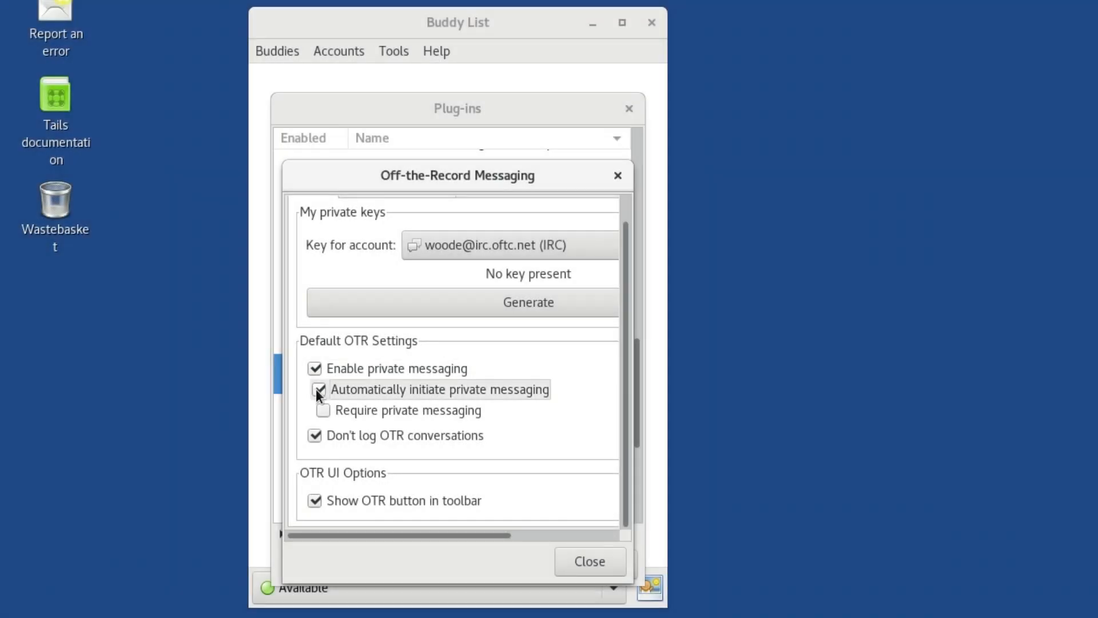
click(328, 410)
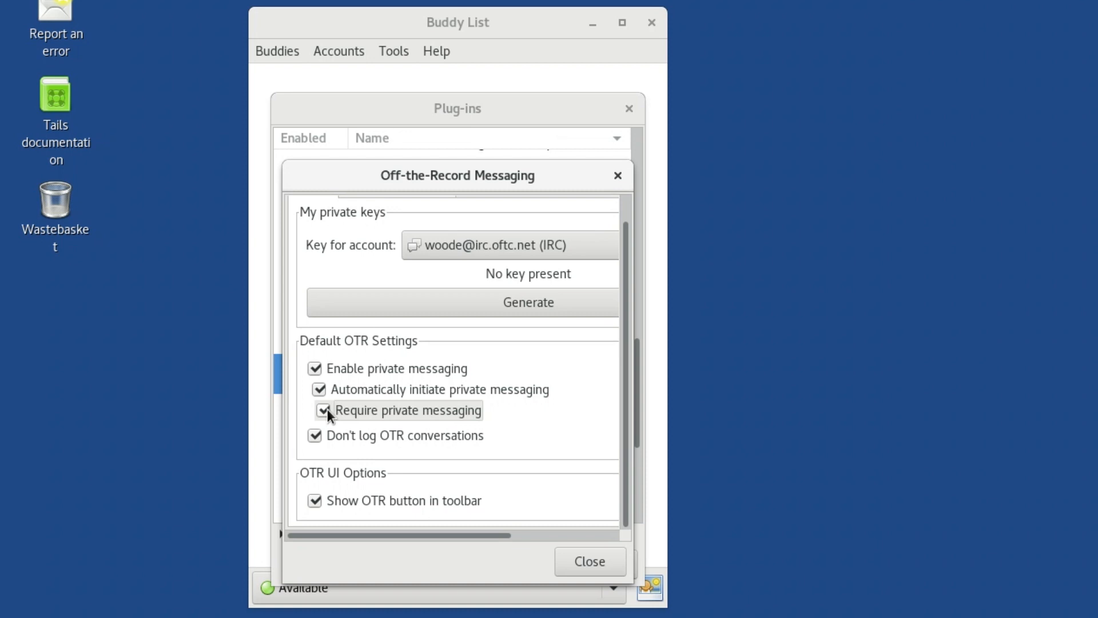
click(608, 563)
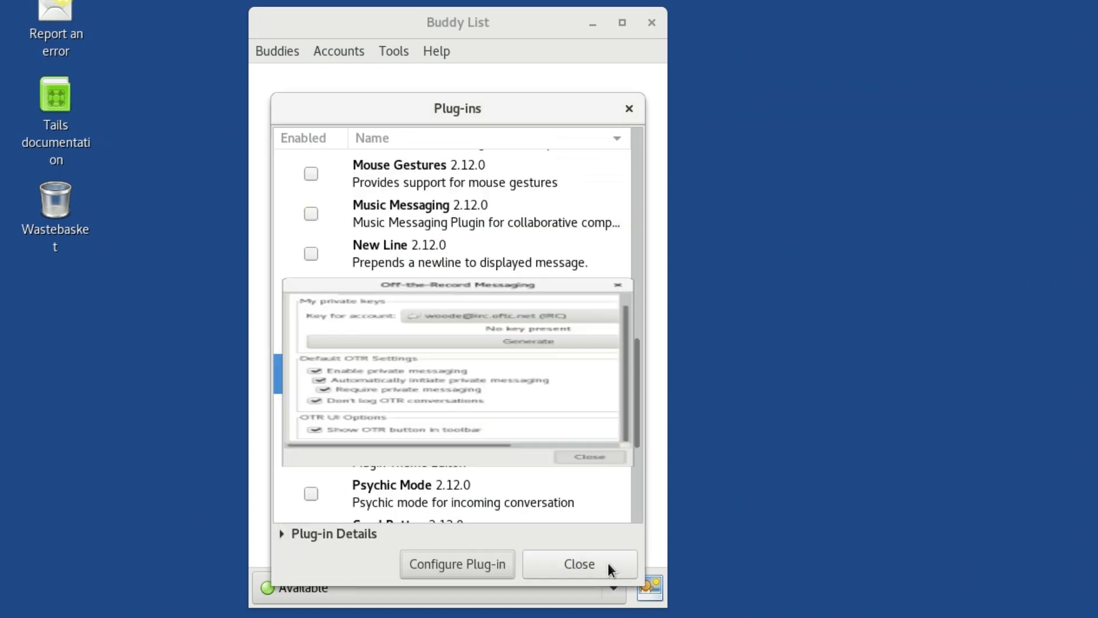
click(609, 563)
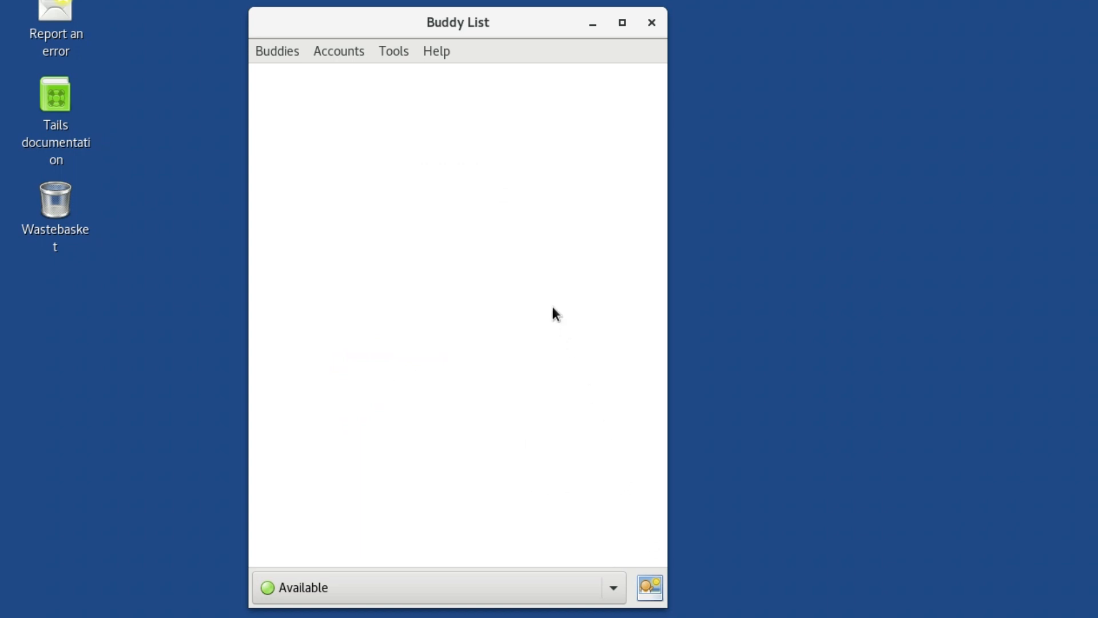
Step: Add a buddy using the contact's XMPP address, leaving alias and group blank, and authorise the contact's request
click(280, 52)
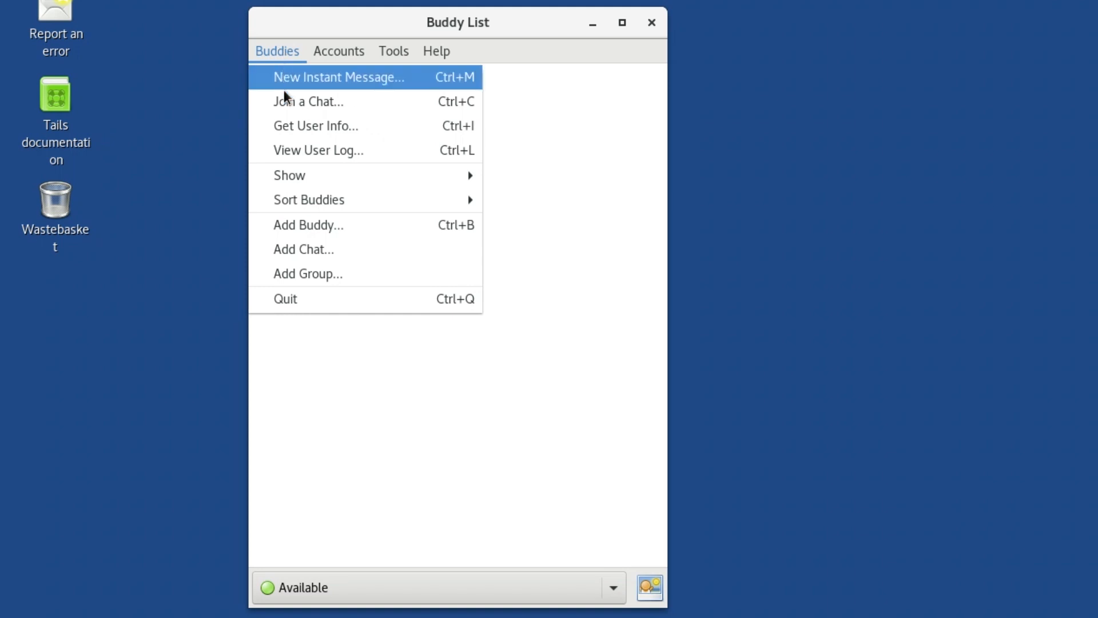
click(306, 228)
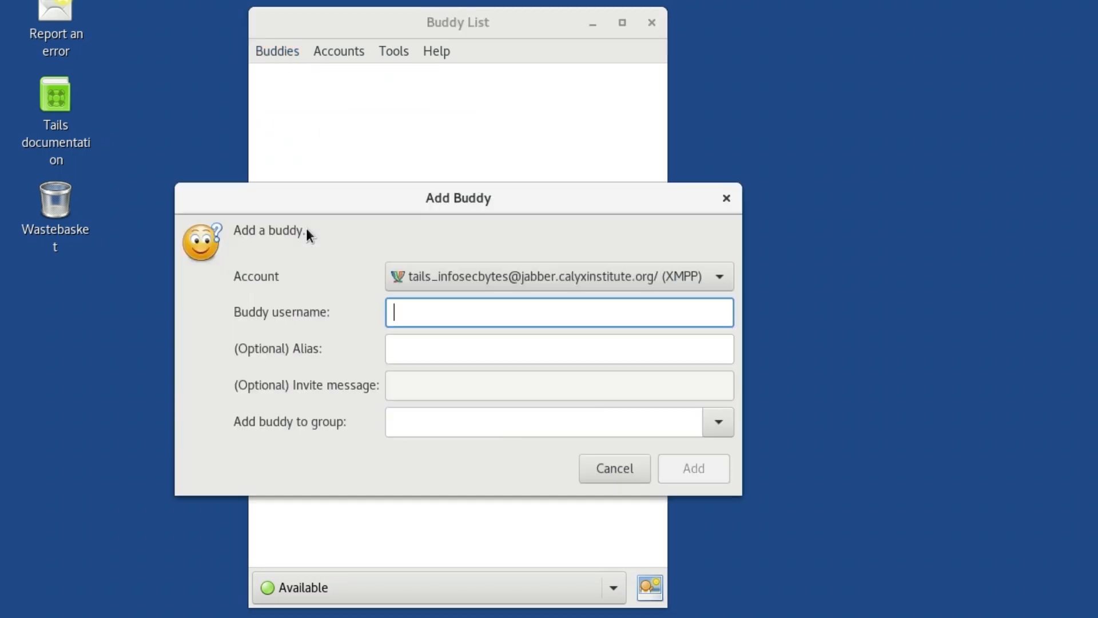
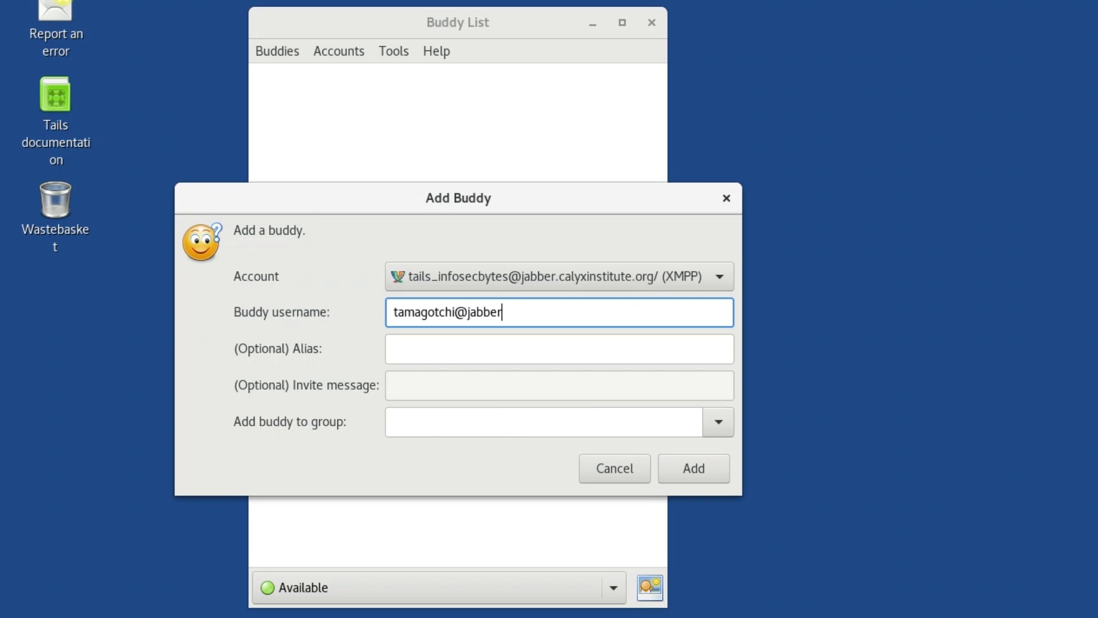
click(553, 350)
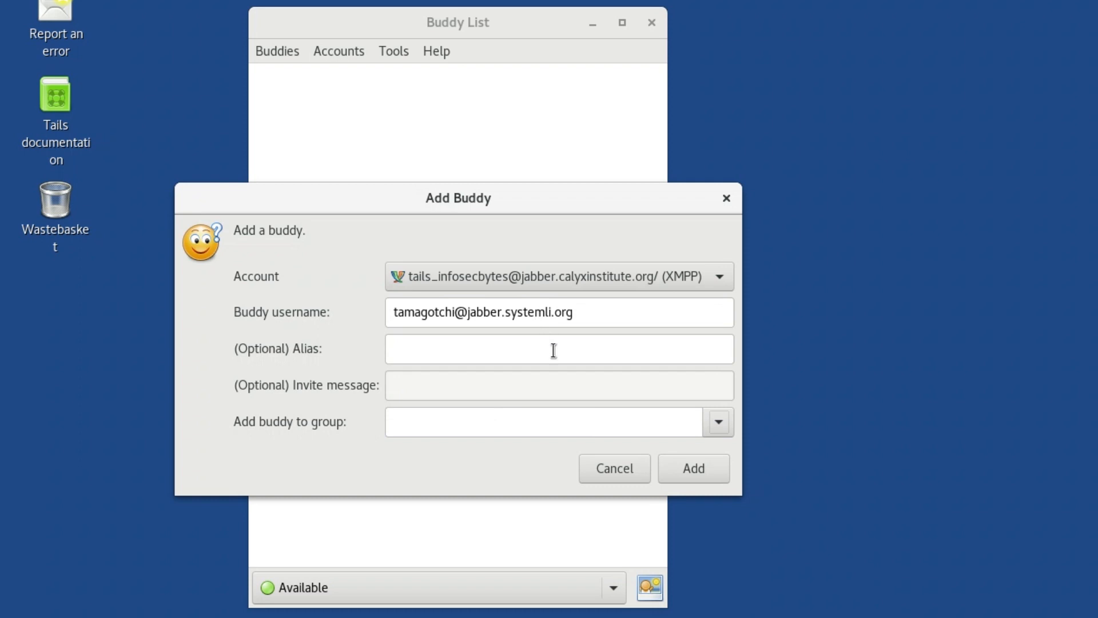
click(694, 469)
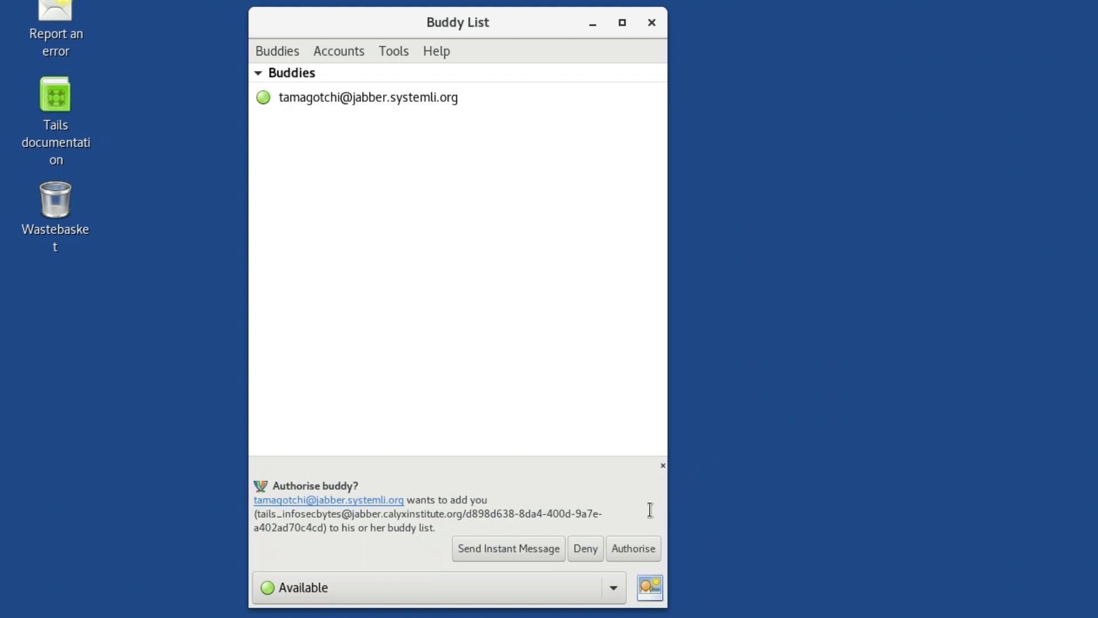
click(647, 548)
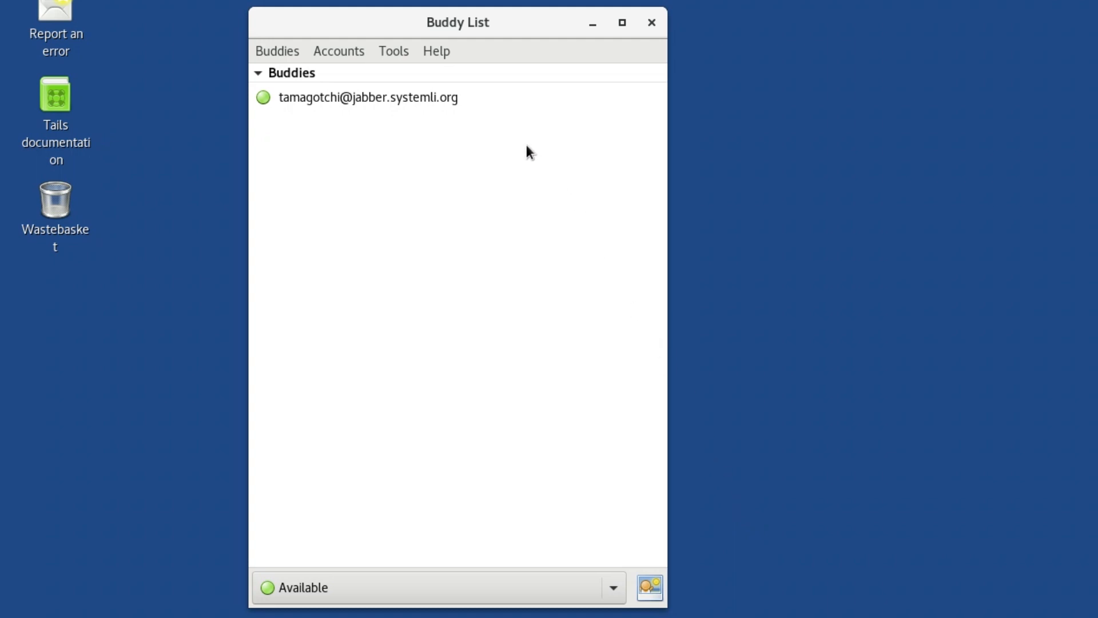
Step: Set the status to Offline and back to Available, signing in with the account password without saving it
right_click(461, 97)
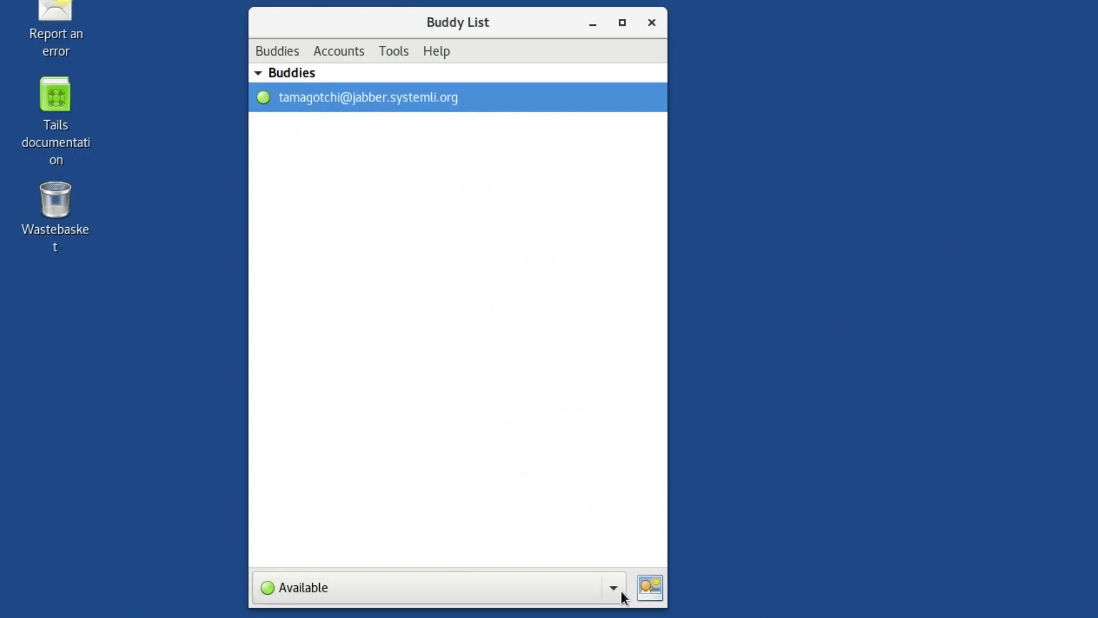
click(614, 589)
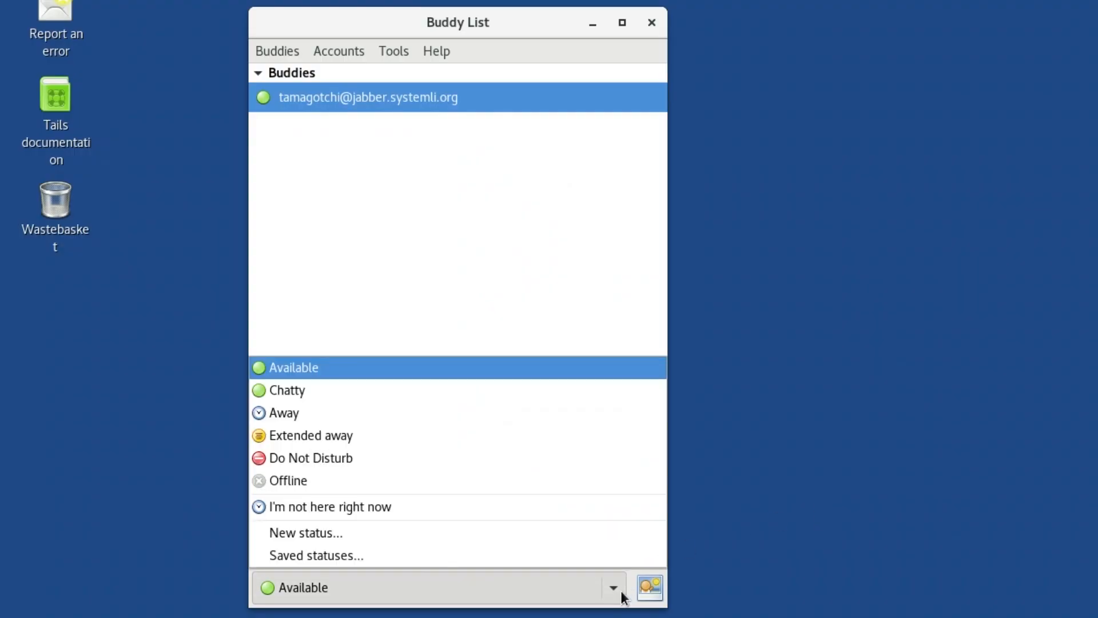
click(619, 481)
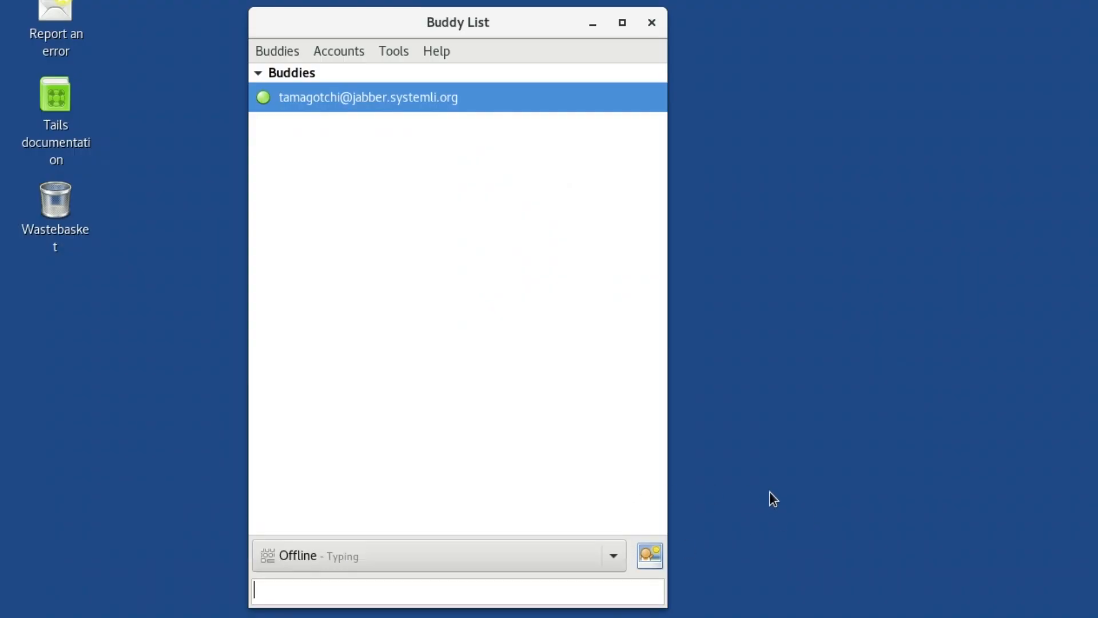
click(614, 588)
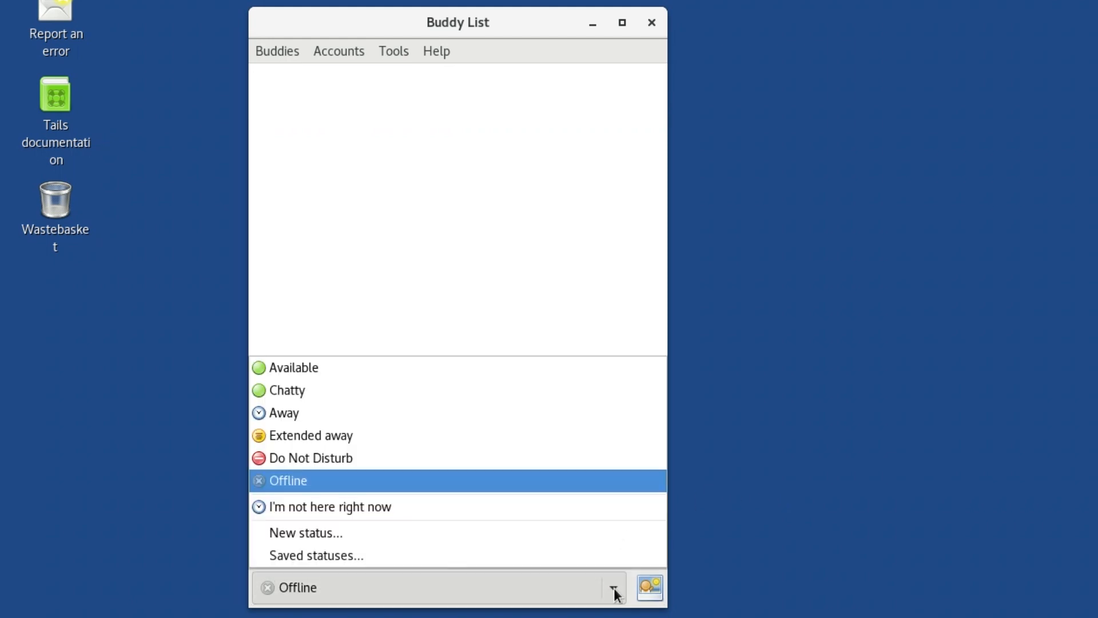
click(620, 371)
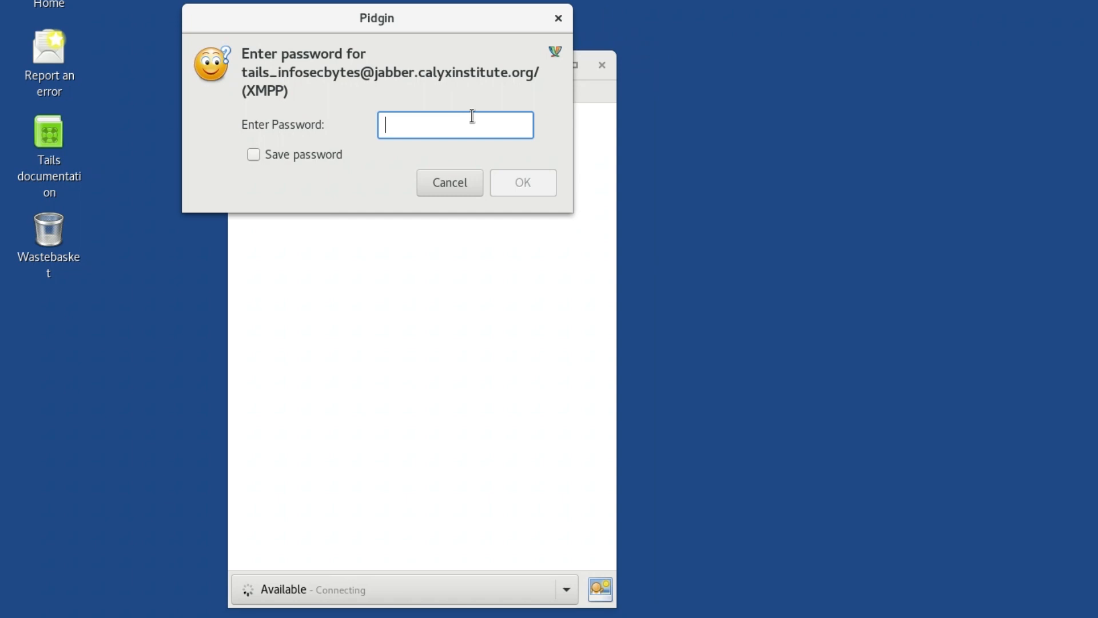
text(********************)
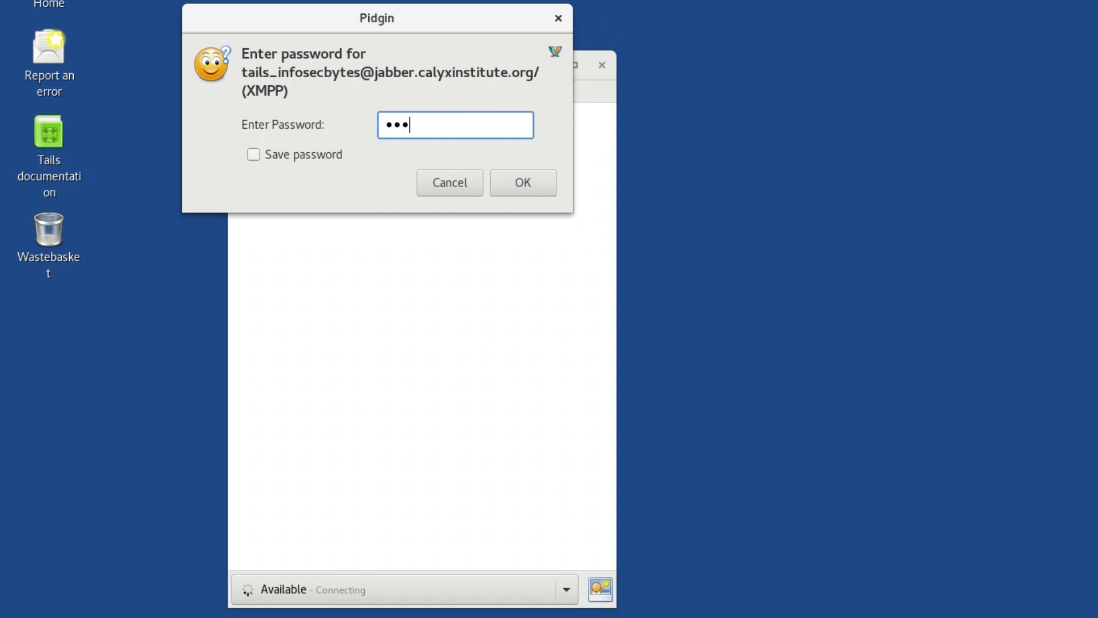
key(Return)
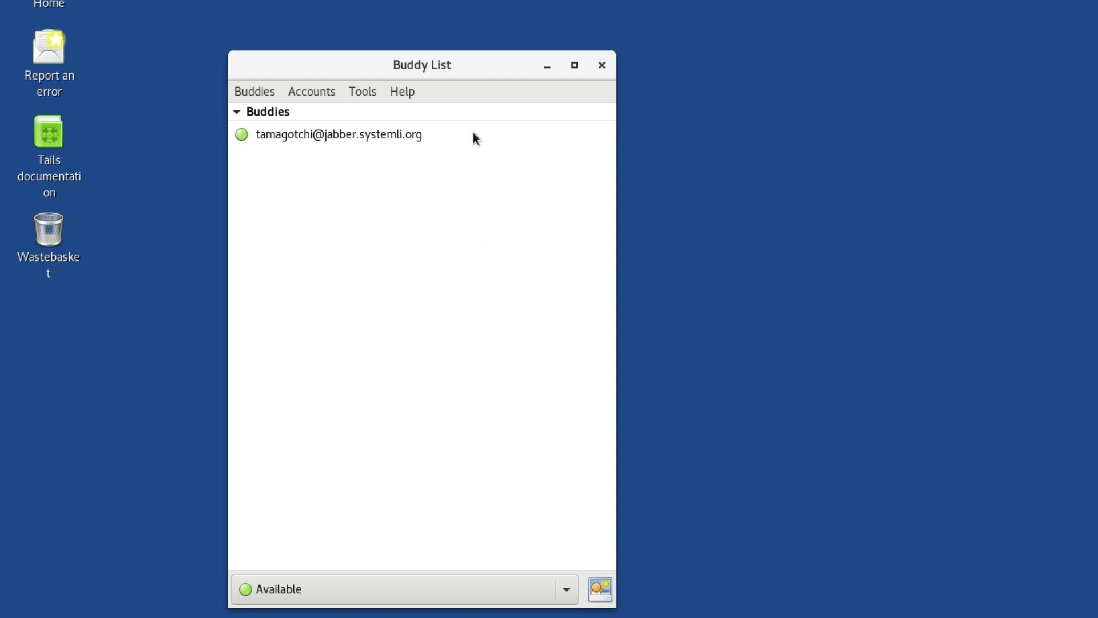
Step: Open a conversation with the added buddy and start a private OTR conversation, dismissing the private key generation notice
double_click(473, 135)
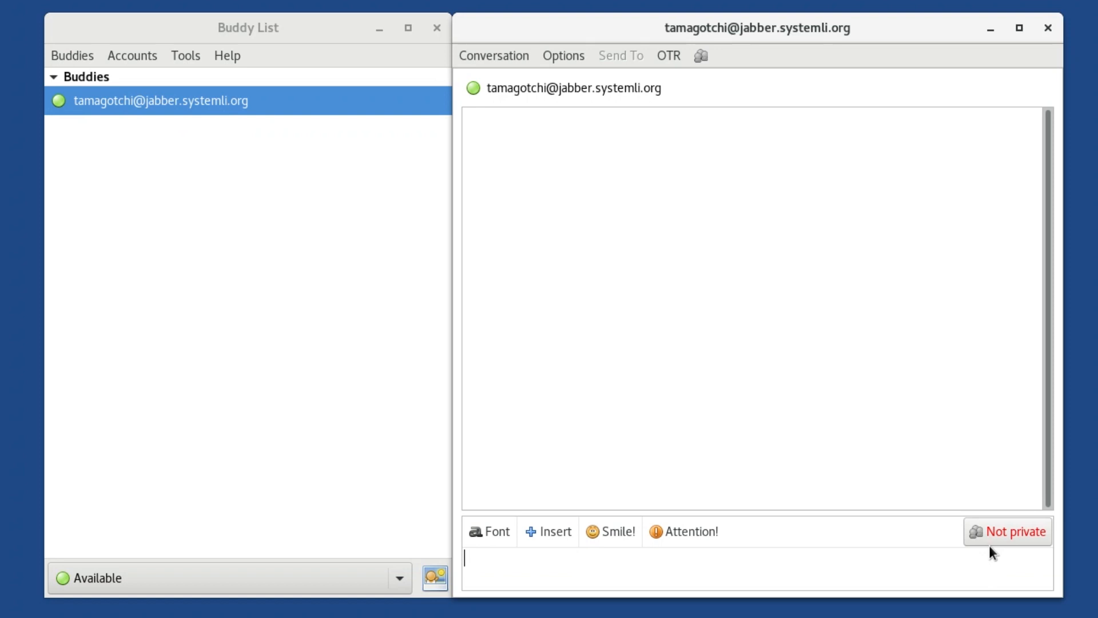
click(989, 542)
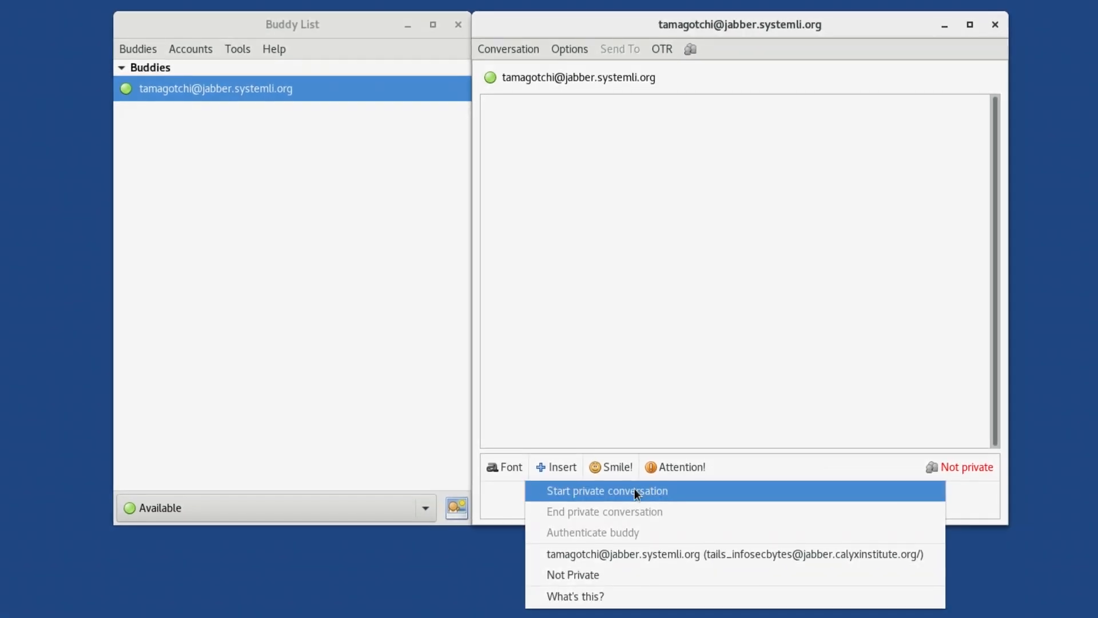
click(637, 494)
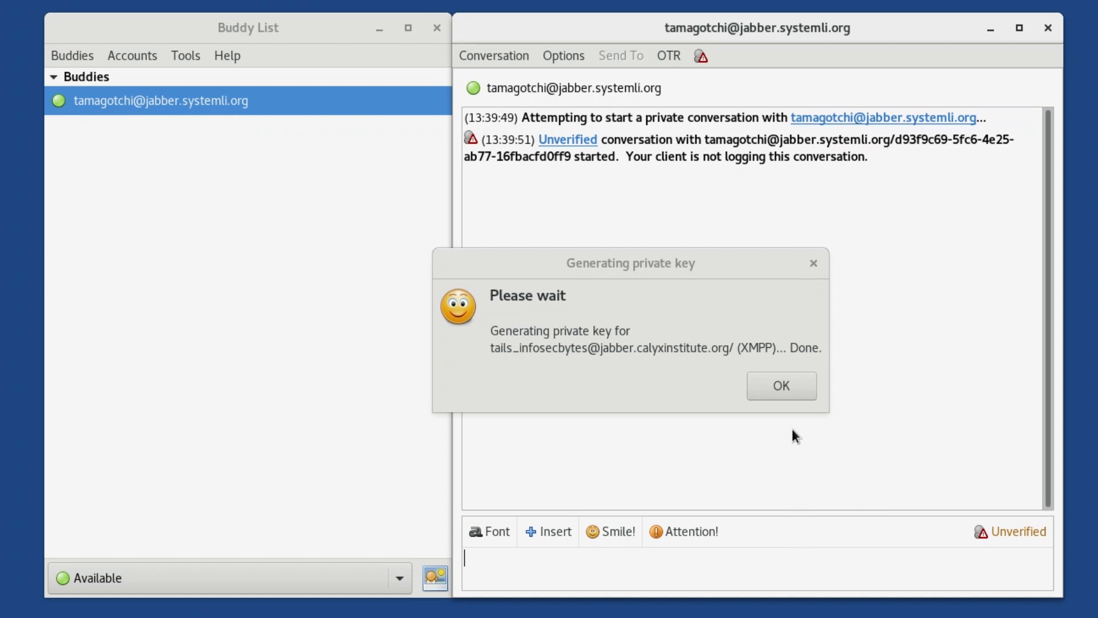
click(788, 388)
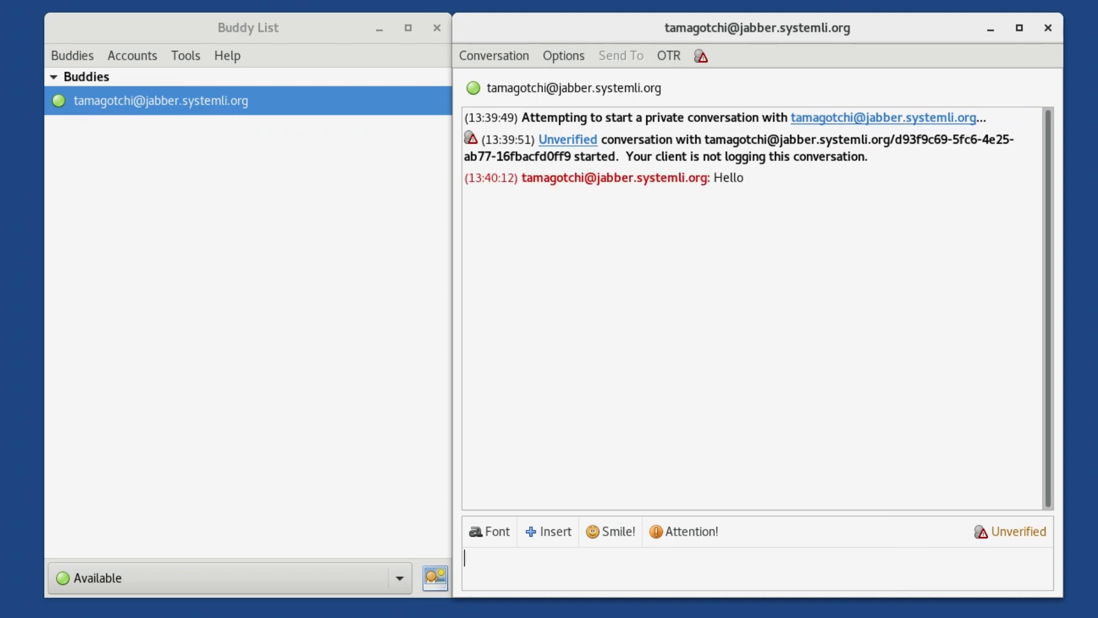
Step: Send the buddy the messages "Hi." and "Do you mind if we authenticate before we start chatting?"
text(Hi.)
key(Return)
text(Do you mi)
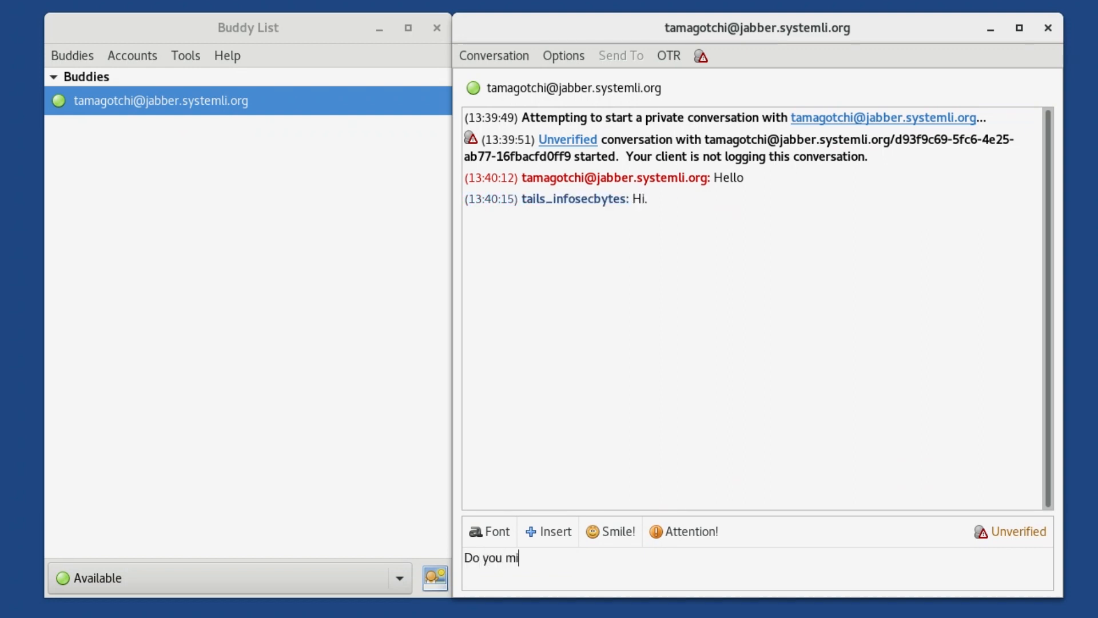
text(nd if we authenticate before we strt)
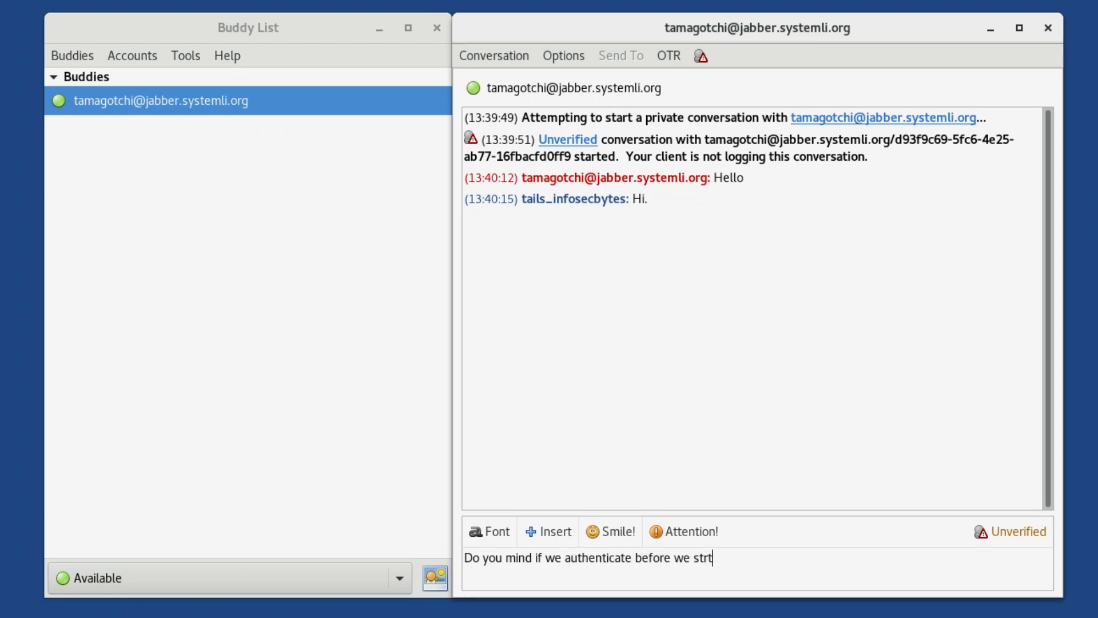
key(BackSpace)
key(BackSpace)
text(at)
key(BackSpace)
text(rt chatting?)
key(Return)
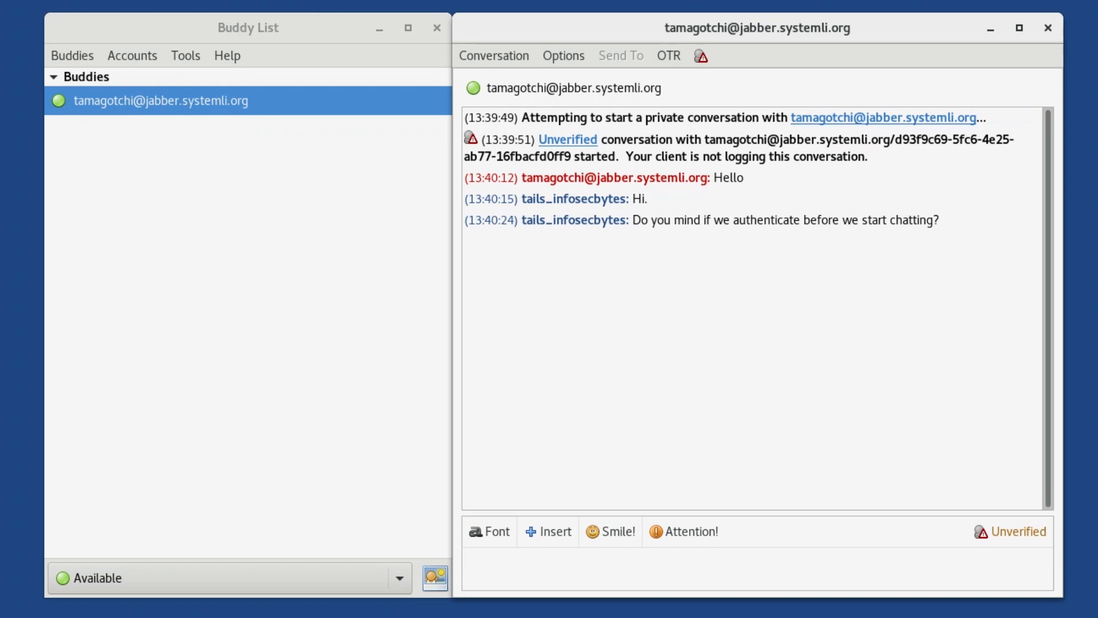
Step: Send the buddy the message "I'd like to do things by the book."
text(I'd like to do things by the book.)
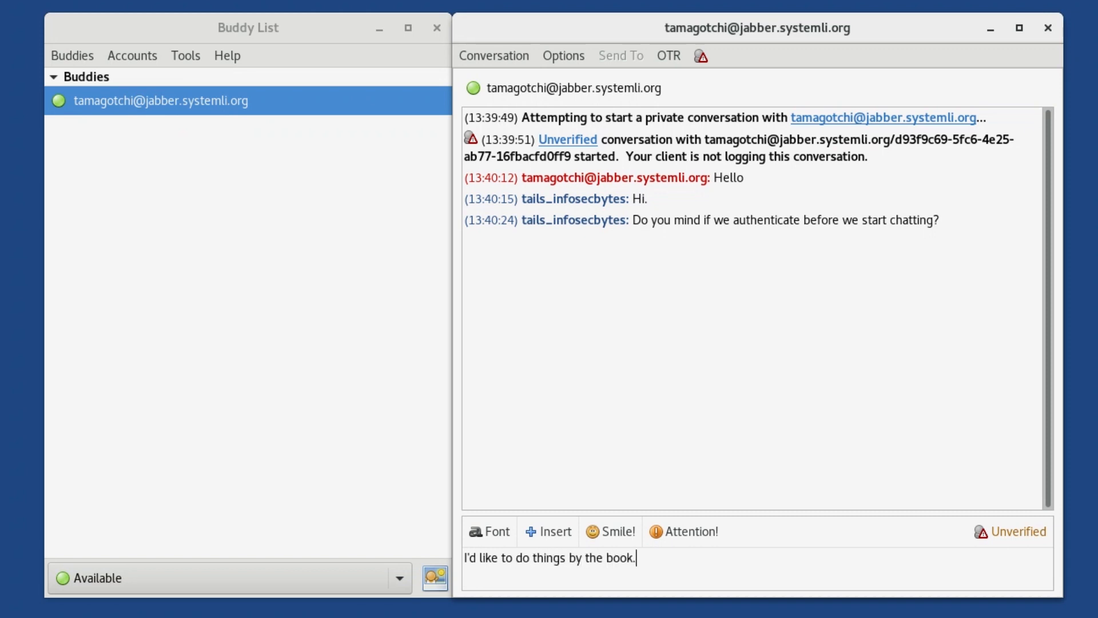
key(Return)
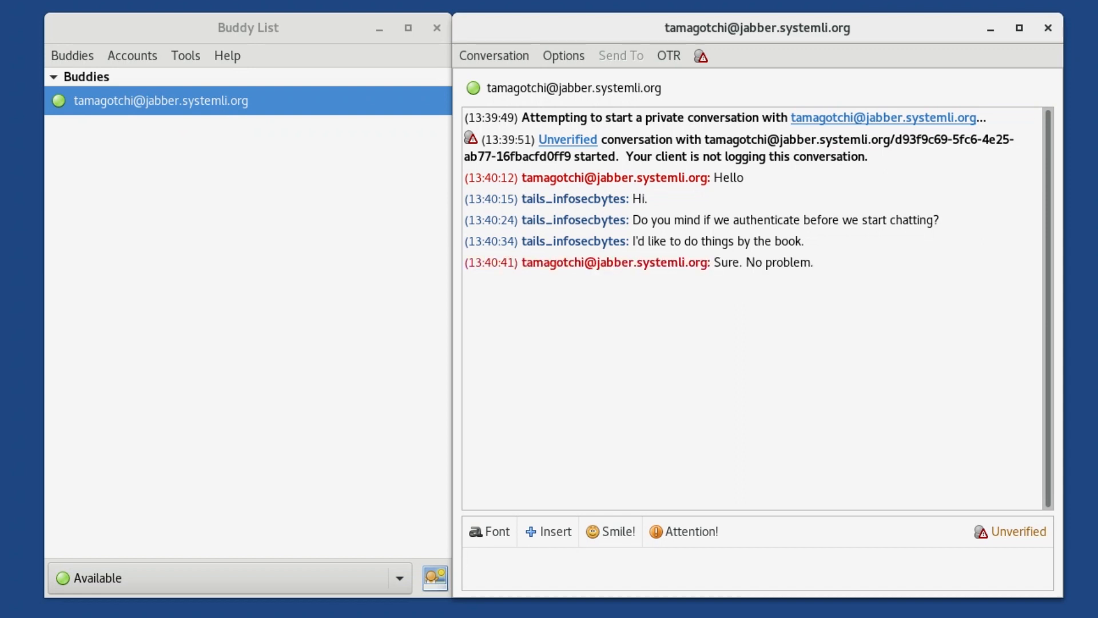
Step: Authenticate the buddy using manual fingerprint verification, stating "I have" verified that the fingerprint is correct
click(996, 534)
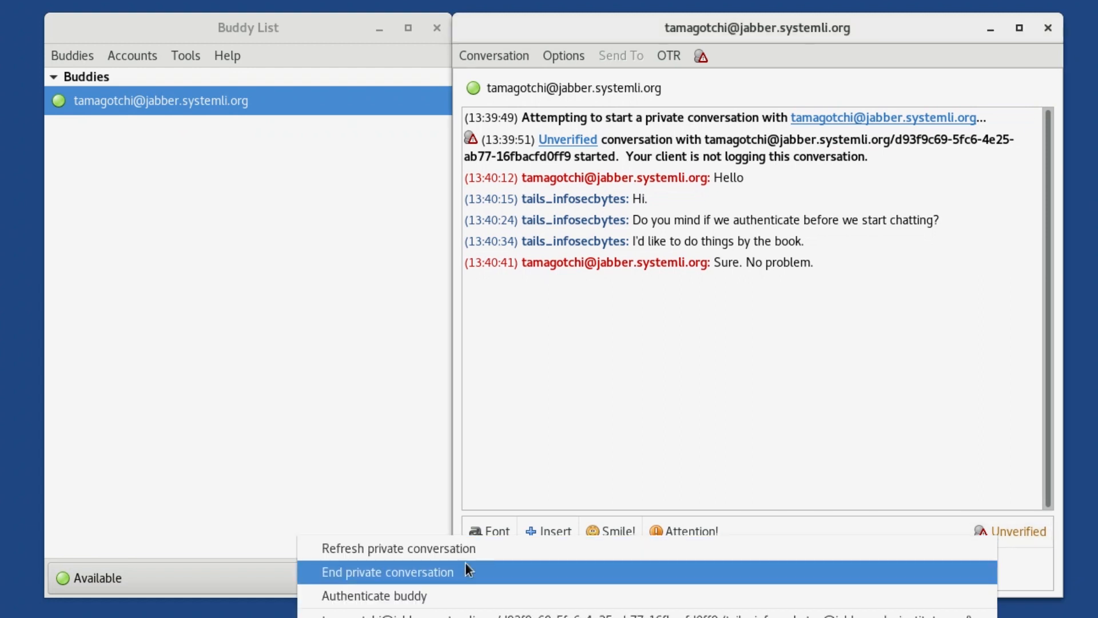
click(375, 596)
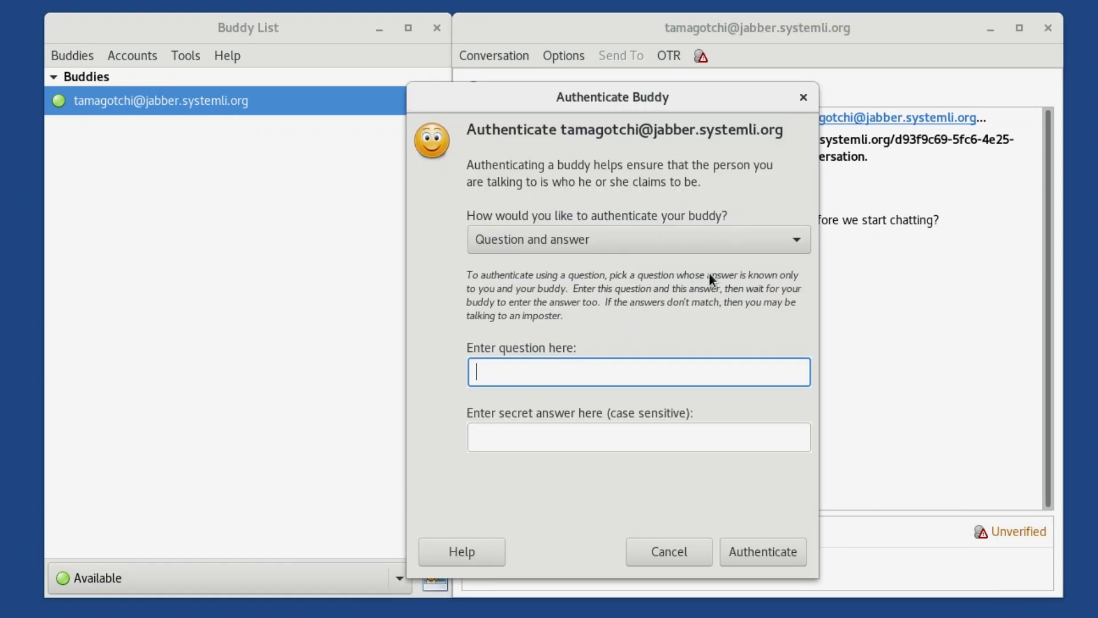
click(788, 243)
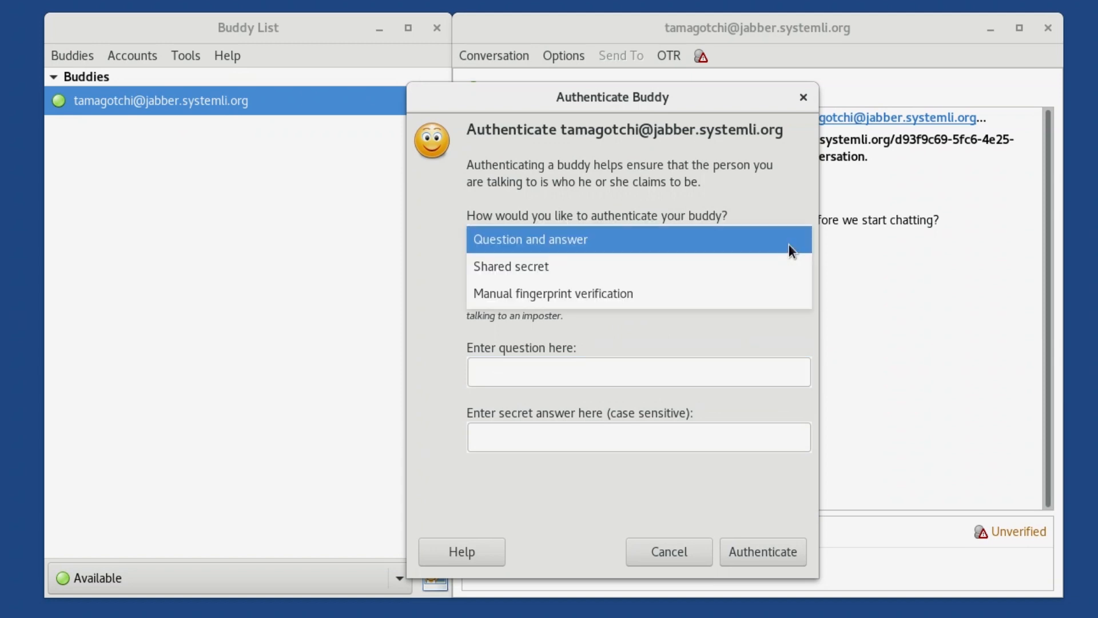
click(788, 294)
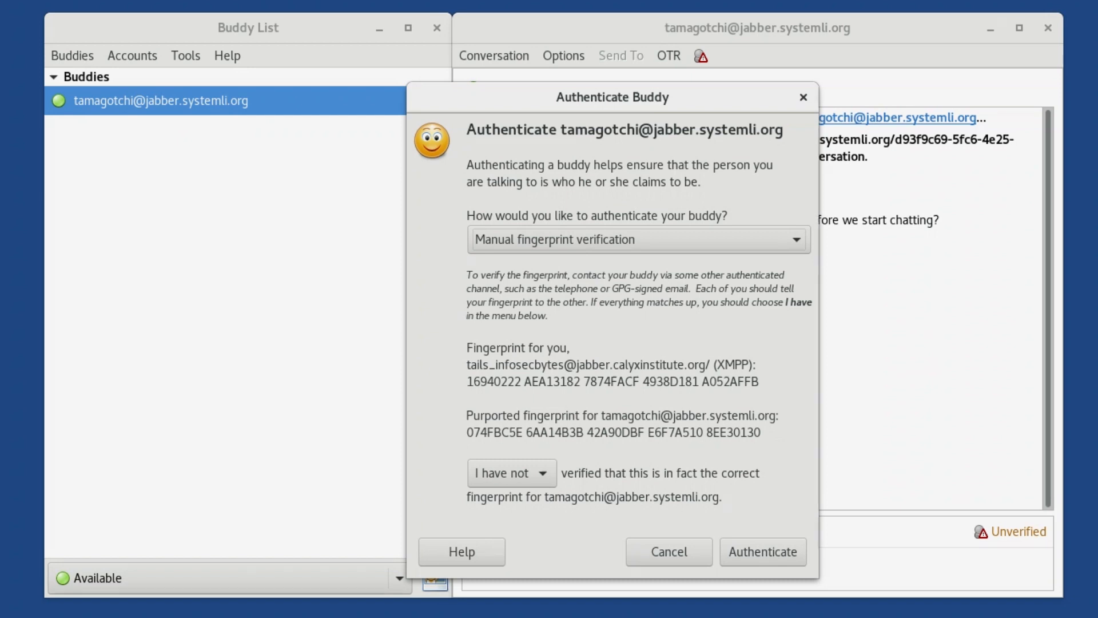
click(540, 480)
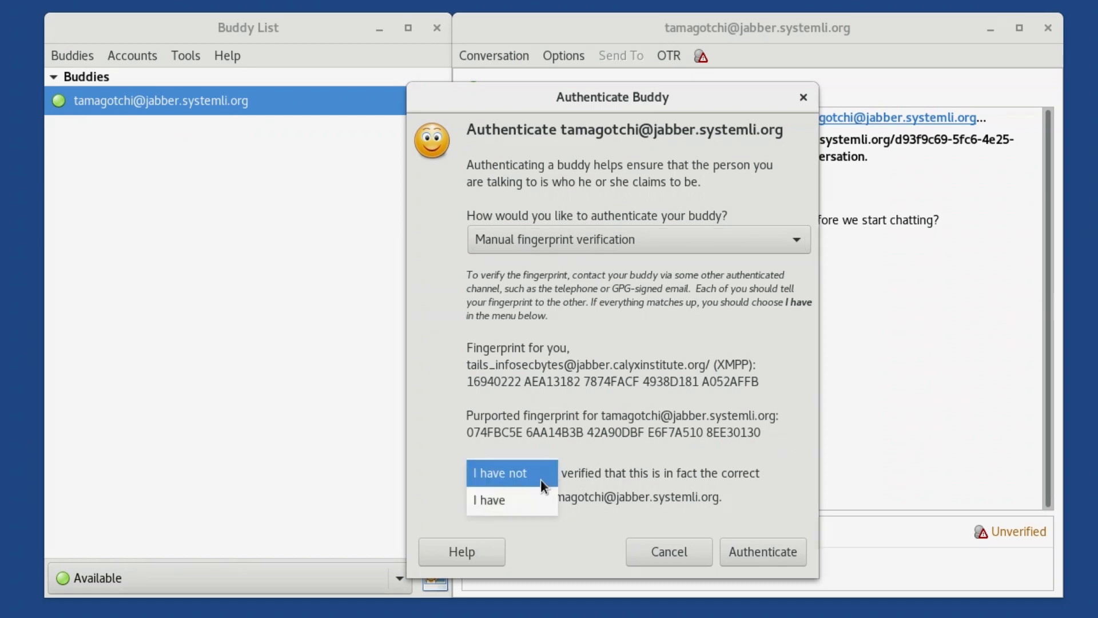
click(540, 501)
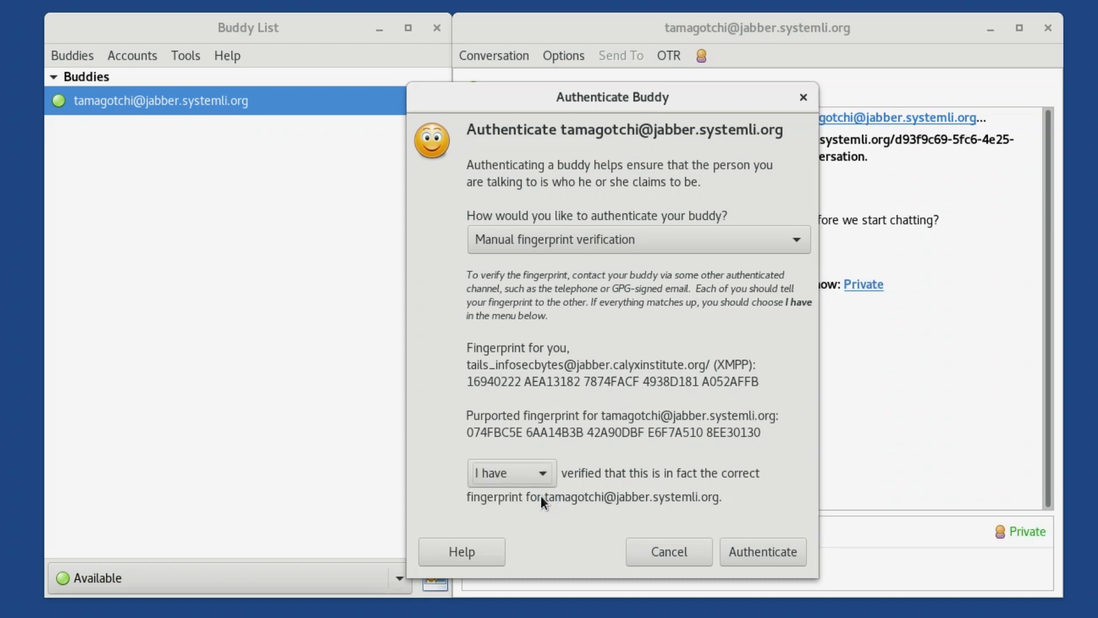
click(753, 552)
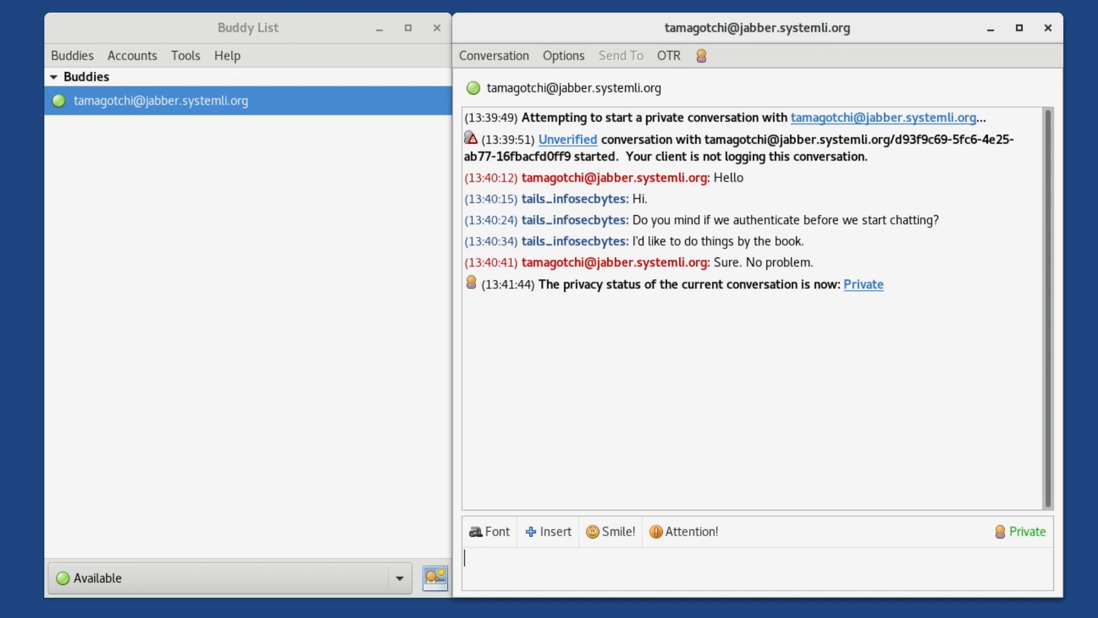
Step: Send the buddy the messages "Great, thanks." and "Pleased to finally be in touch."
text(Great, thanks.)
key(Return)
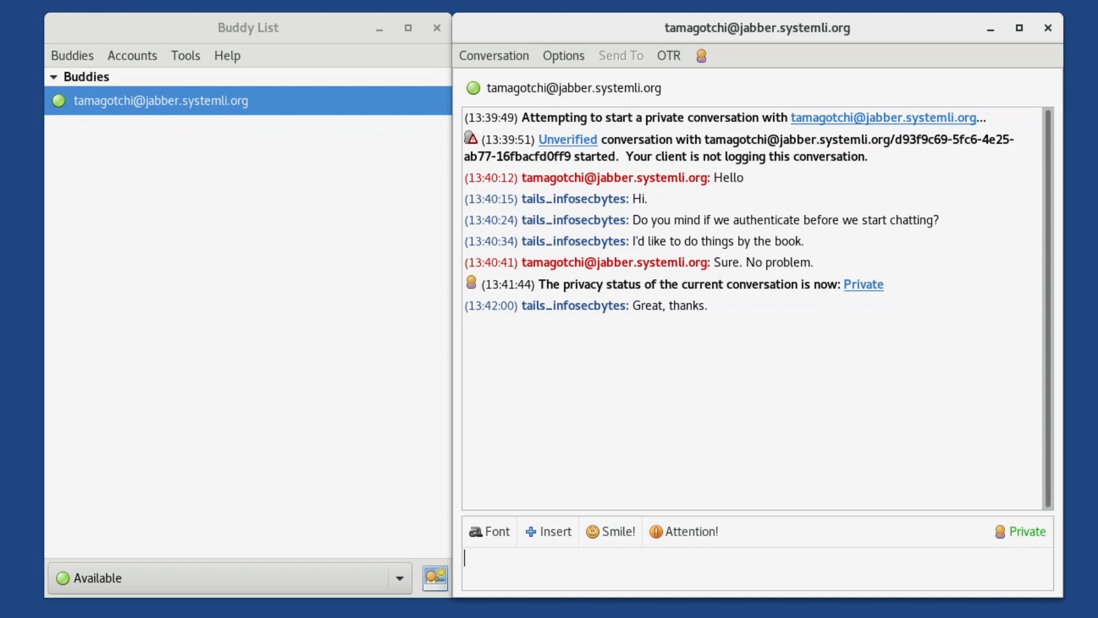
text(Pleased to finally be in touch.)
key(Return)
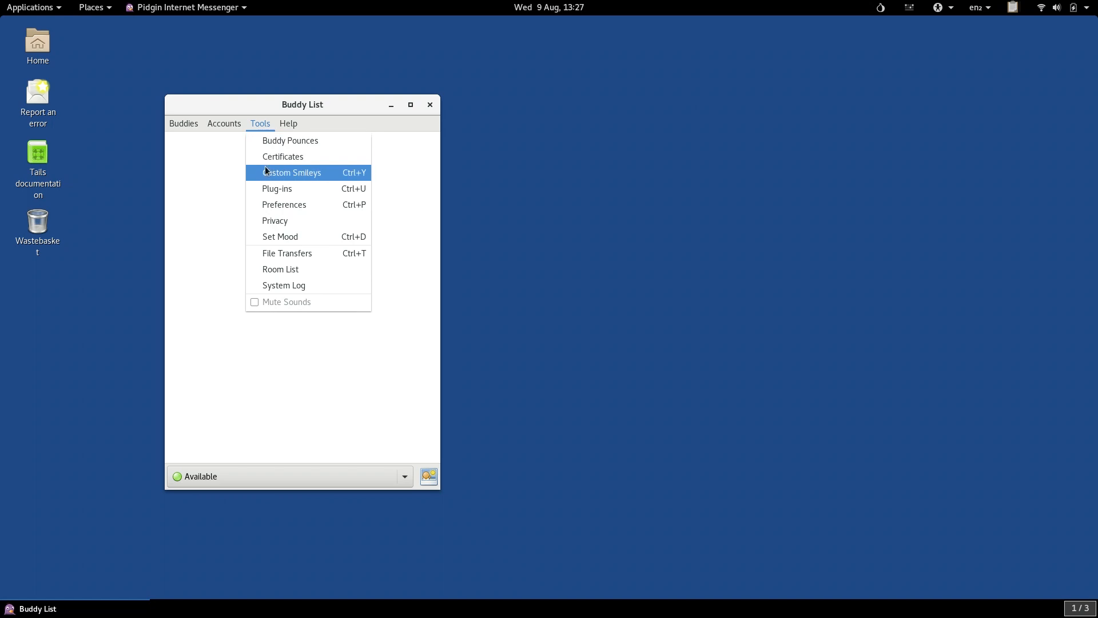
Step: Open the messenger's preferences from the buddy list
click(271, 205)
click(364, 218)
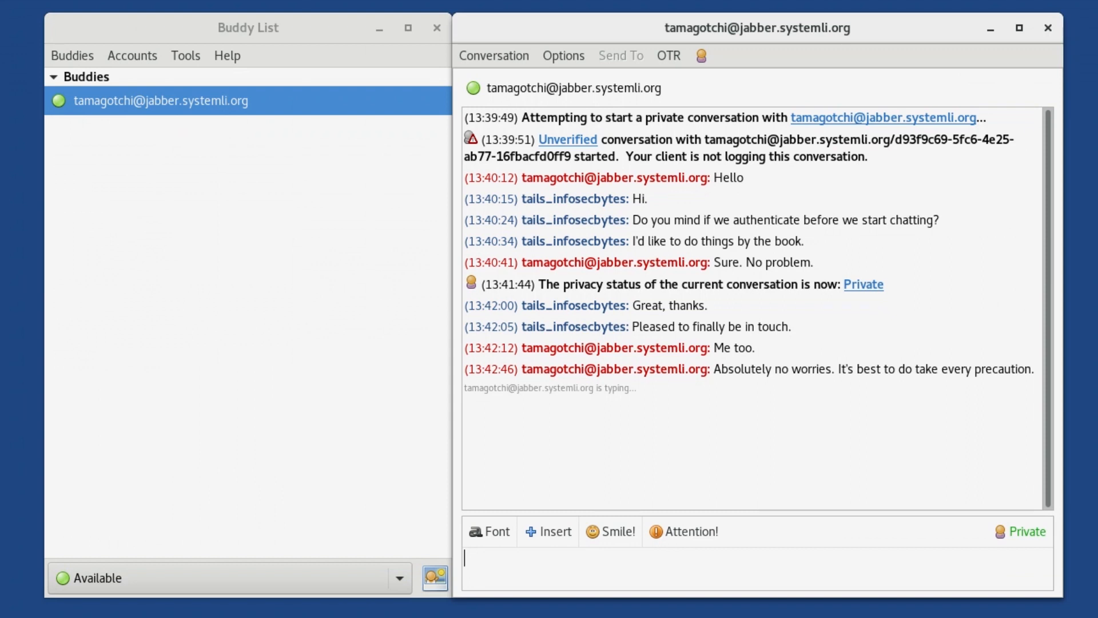
Step: Send the buddy the message "I was not, and that is half the reason I am getting in touch with you, actually."
text(I was not, and )
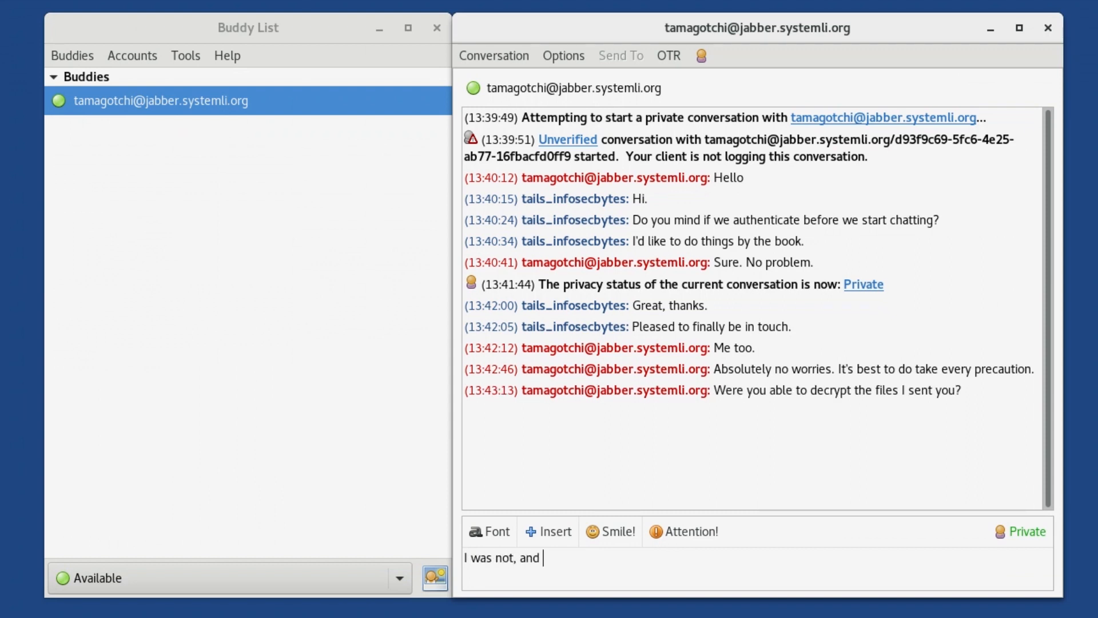
text(that is half the reason I am g)
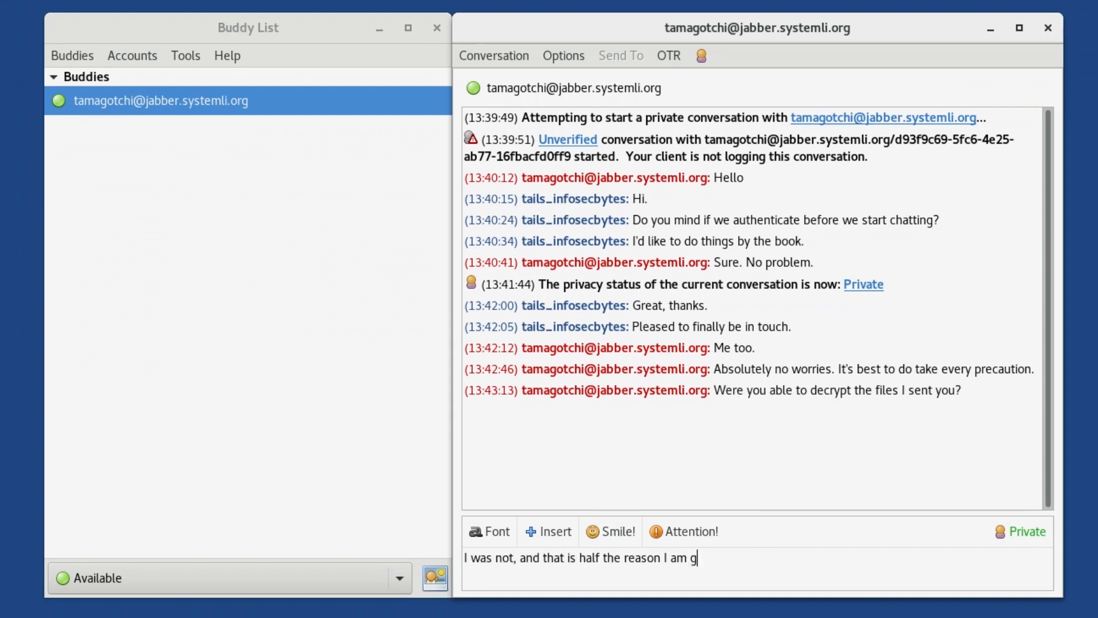
text(etting in touch with y)
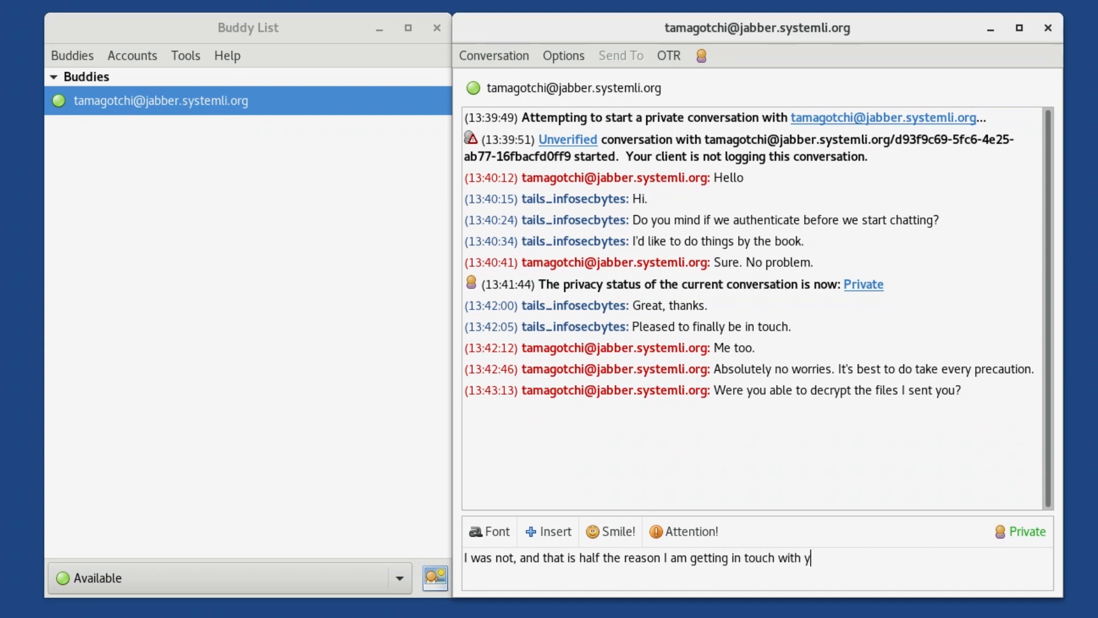
text(ou, actually.)
key(Return)
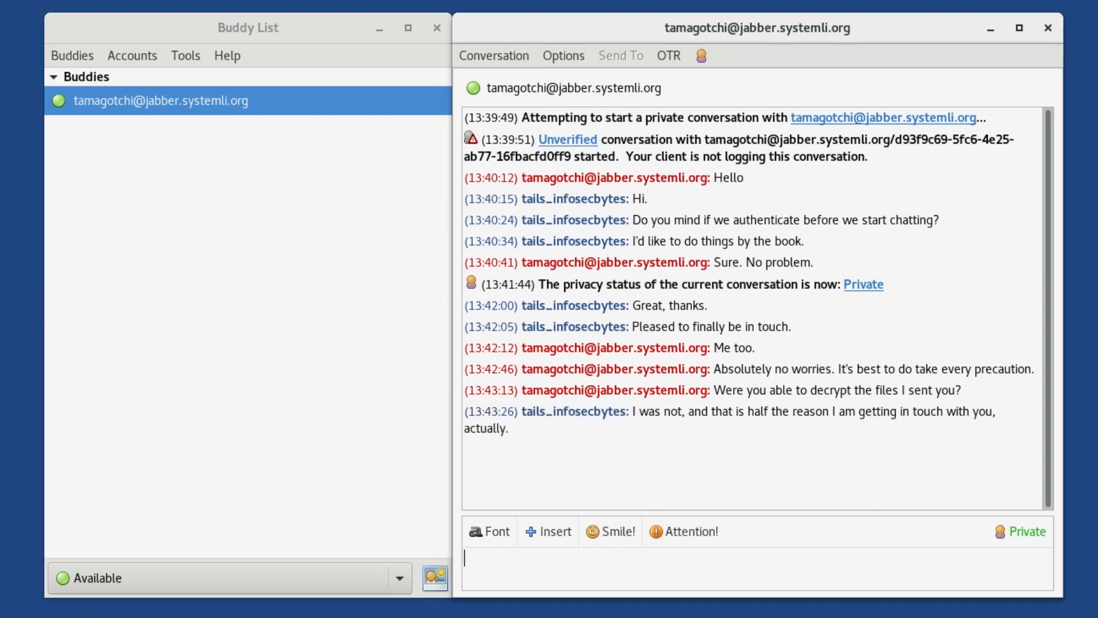
Step: Send the buddy the message "I am not sure you encrypted it to the correct public key."
text(I am not sure you encrypted it to the co)
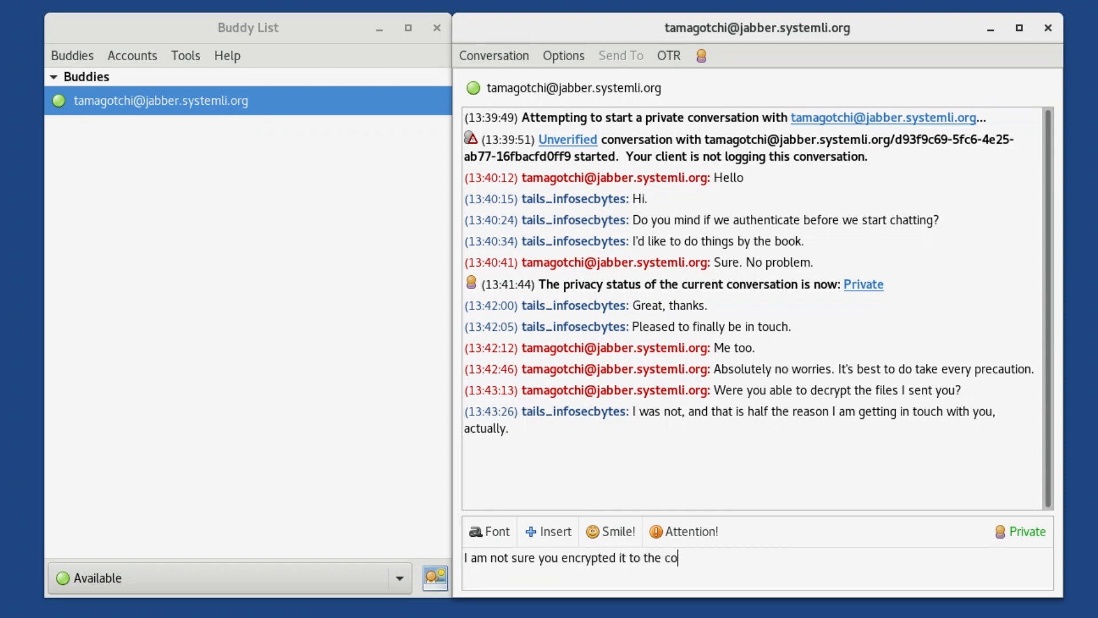
text(rrect public key.)
key(Return)
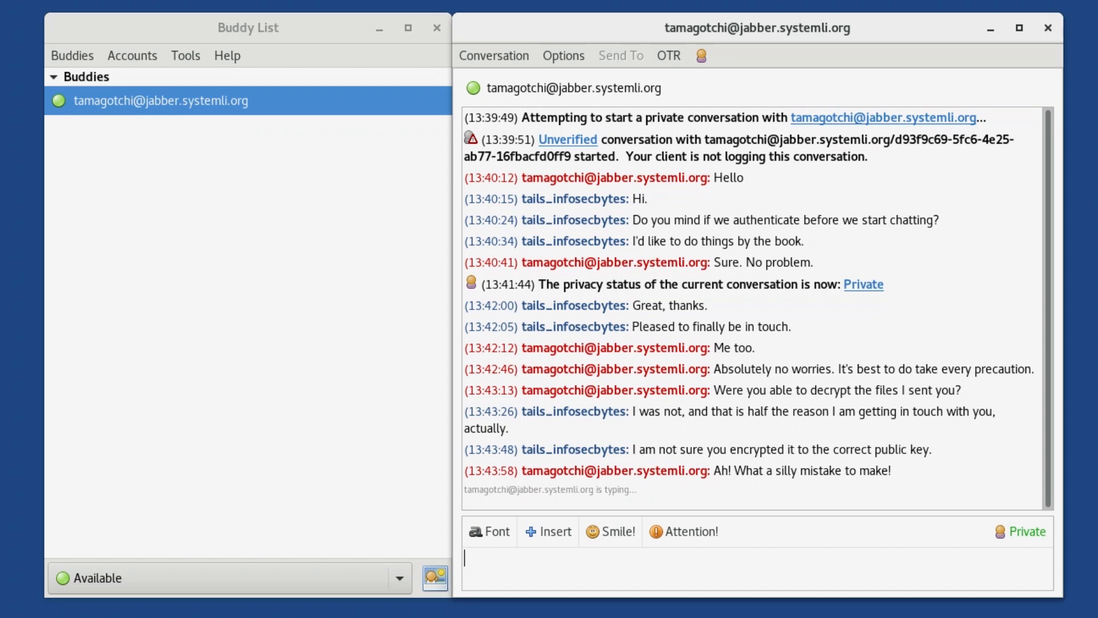
Step: Reply to the buddy with "Yes. It's" followed by the requested public key ID
text(Yes. It's )
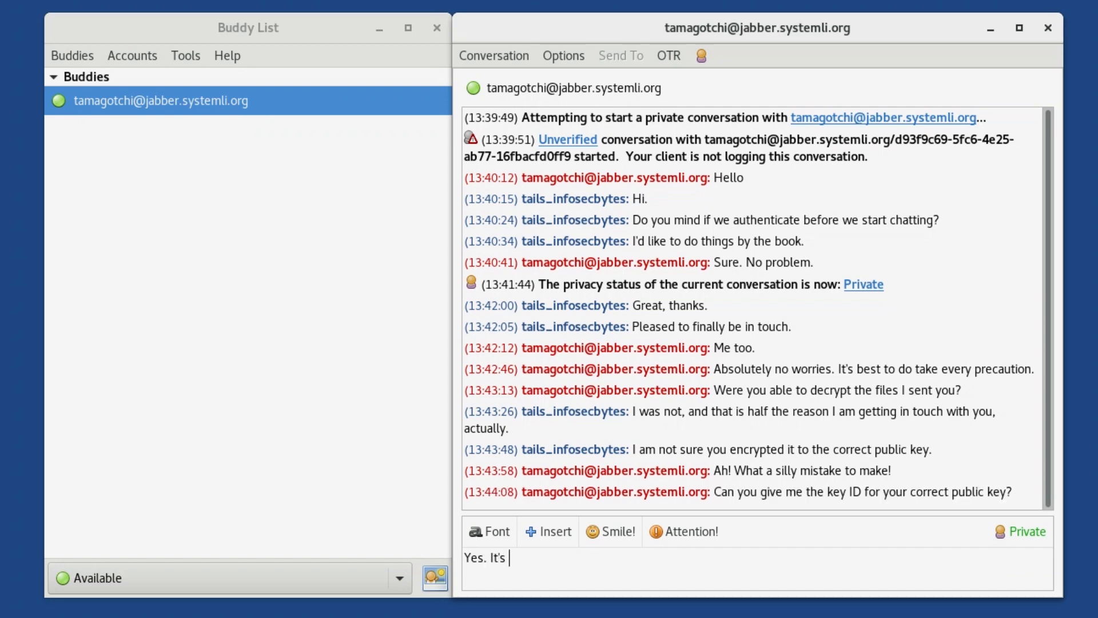
text(0000 0000)
text(.)
key(Return)
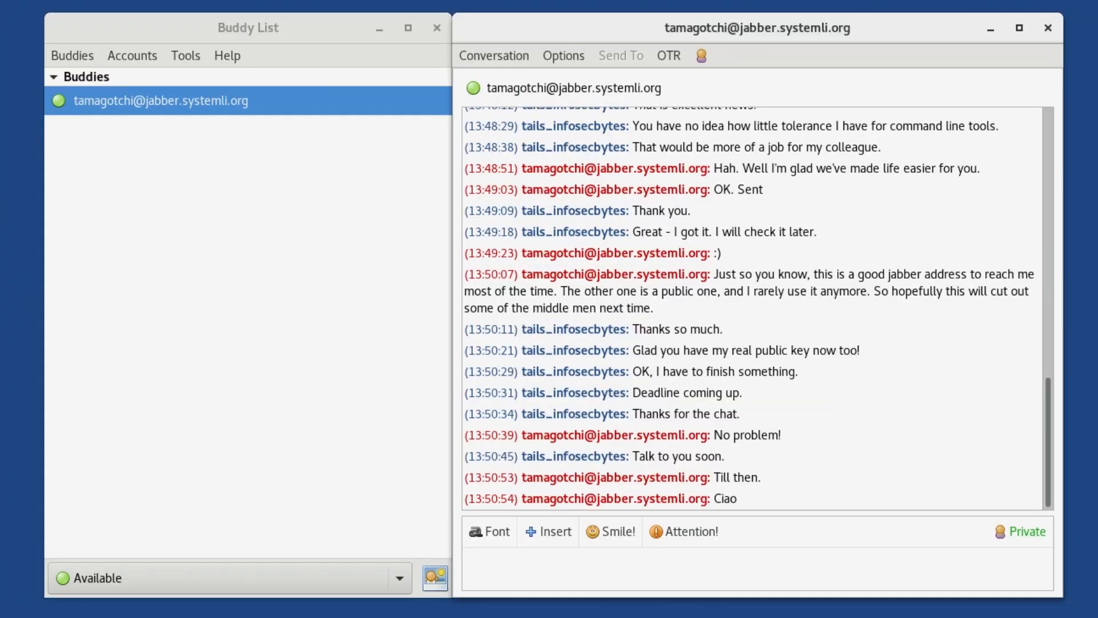
Step: Send the buddy the message "Bye" and end the private conversation
text(Bye)
key(Return)
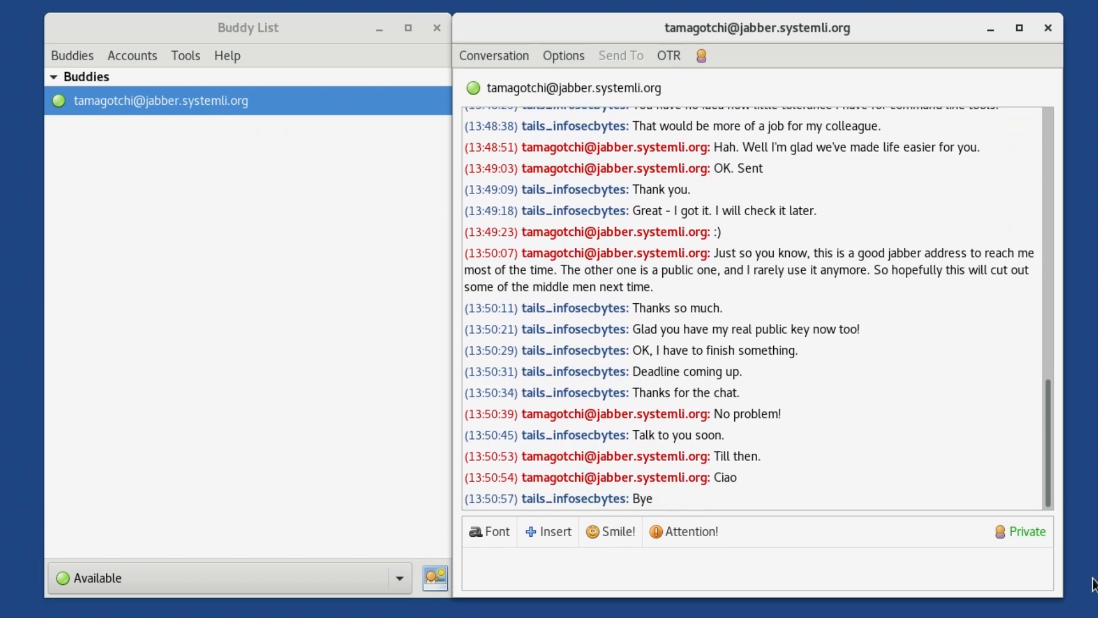
click(1042, 543)
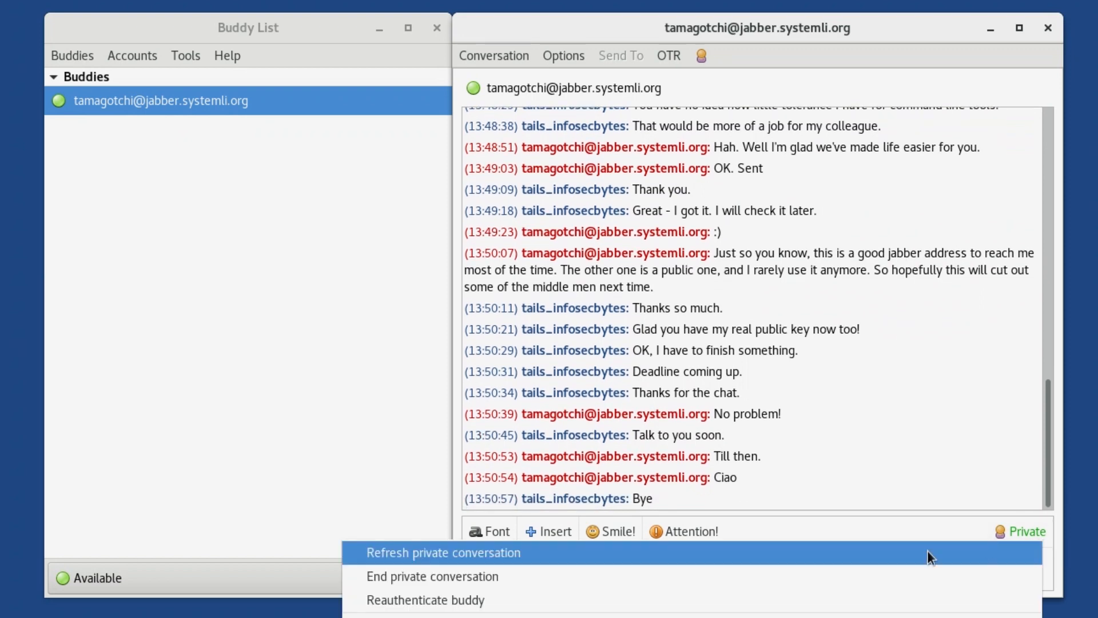
click(674, 576)
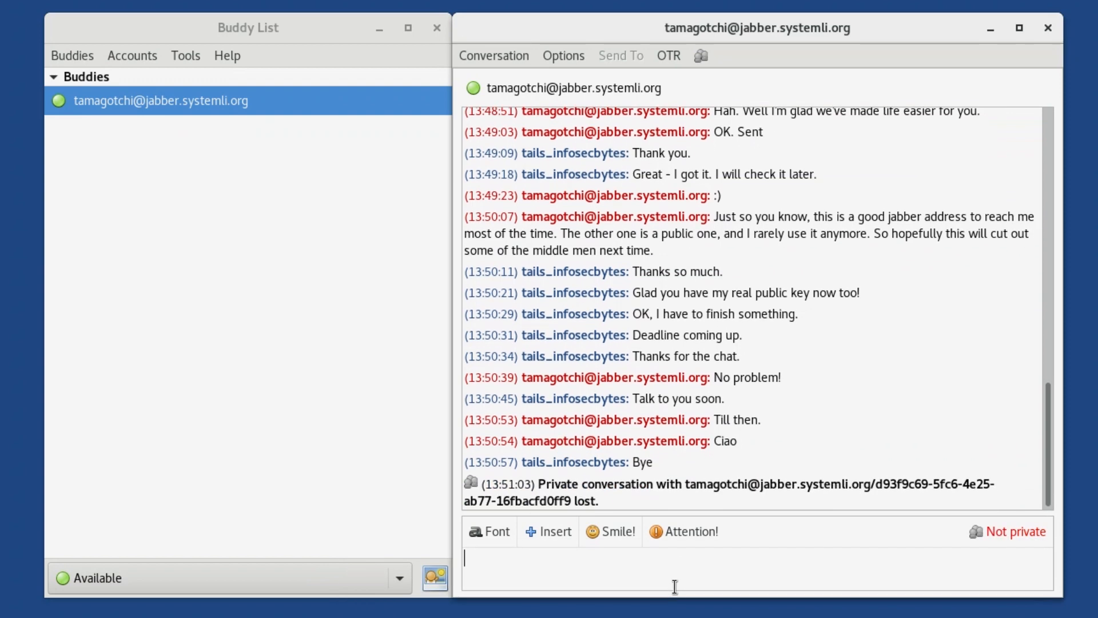
Step: Close the conversation window and set the status to Offline
click(1048, 26)
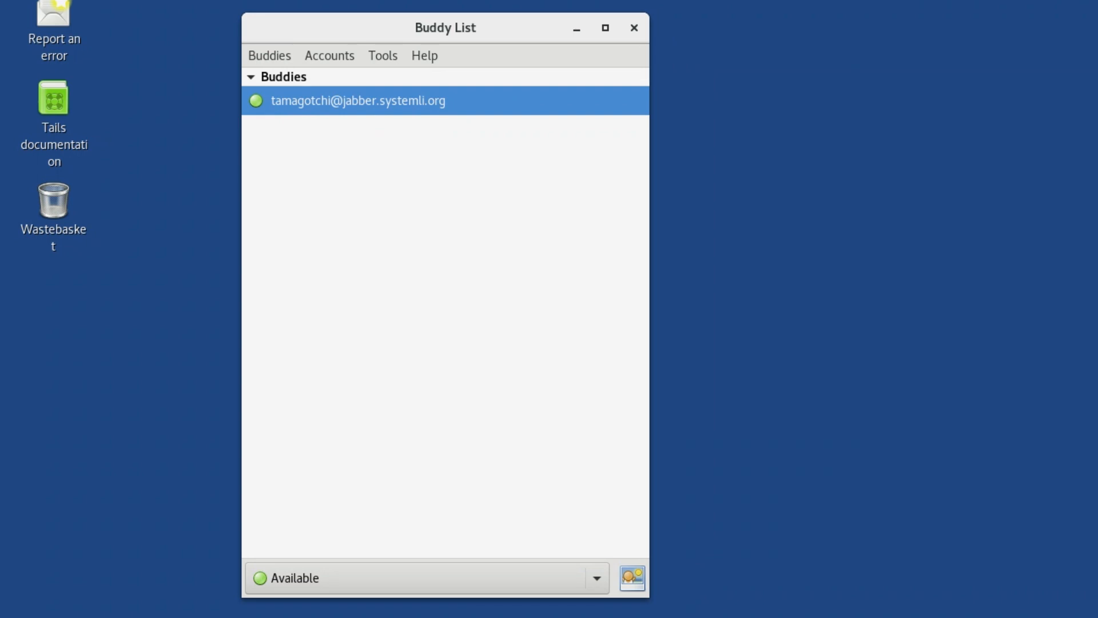
click(604, 581)
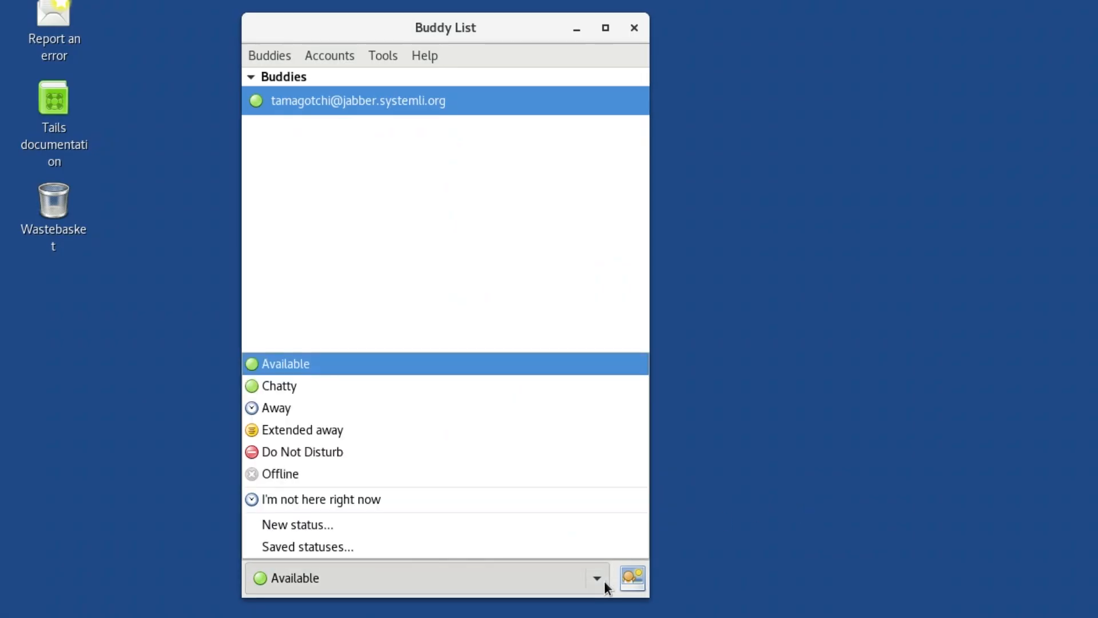
click(603, 473)
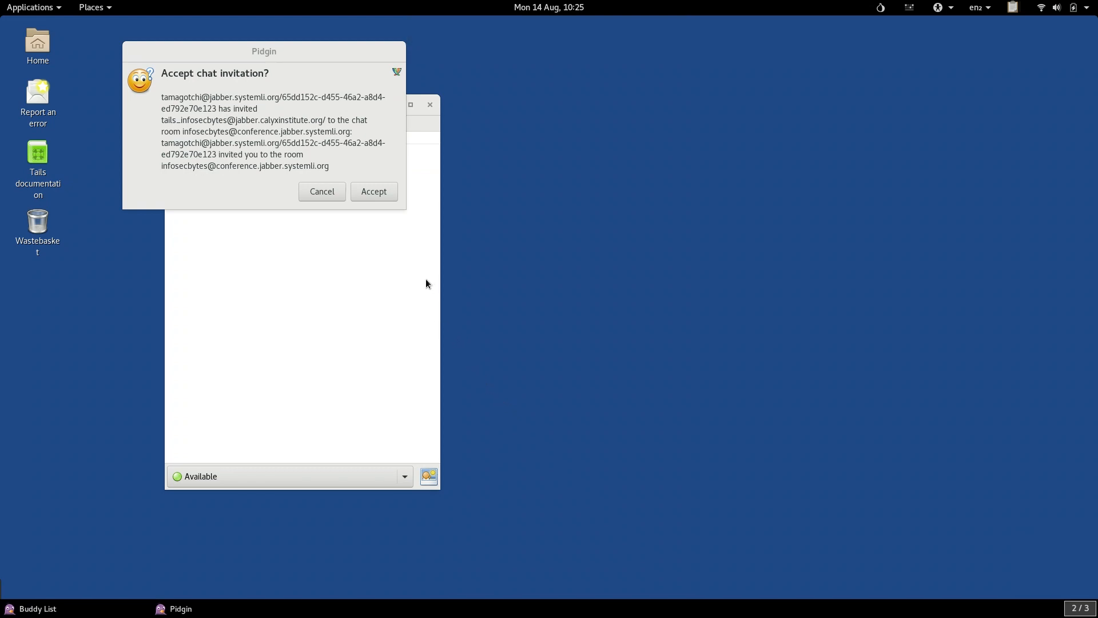
Step: Accept the invitation to the infosecbytes chat room and send the message "Hello?" there
click(380, 194)
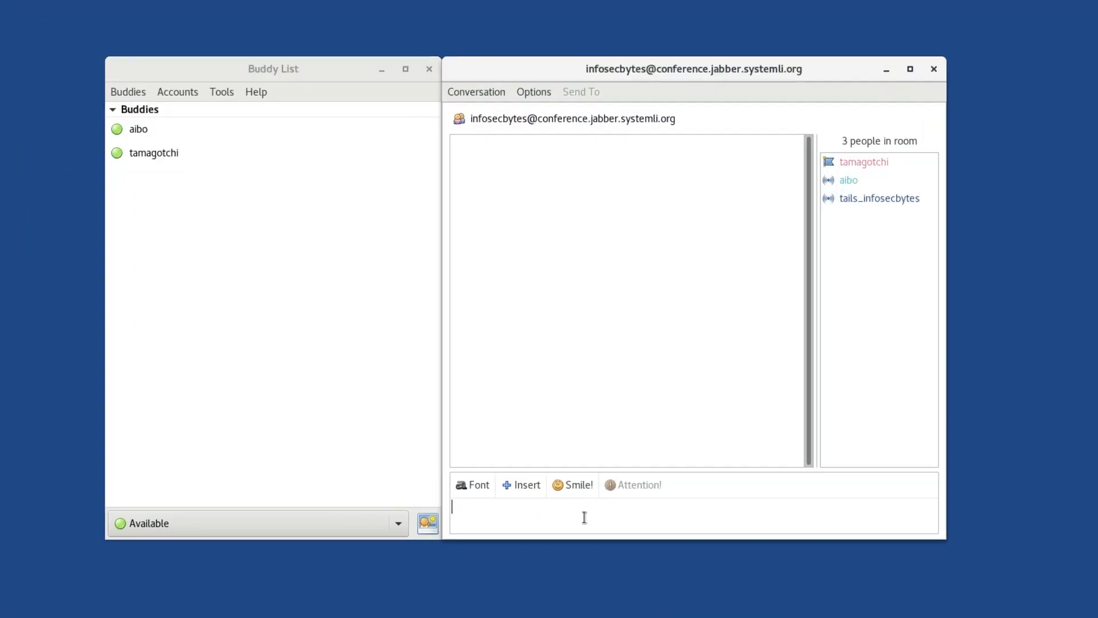
text(Hw)
key(BackSpace)
text(ello?)
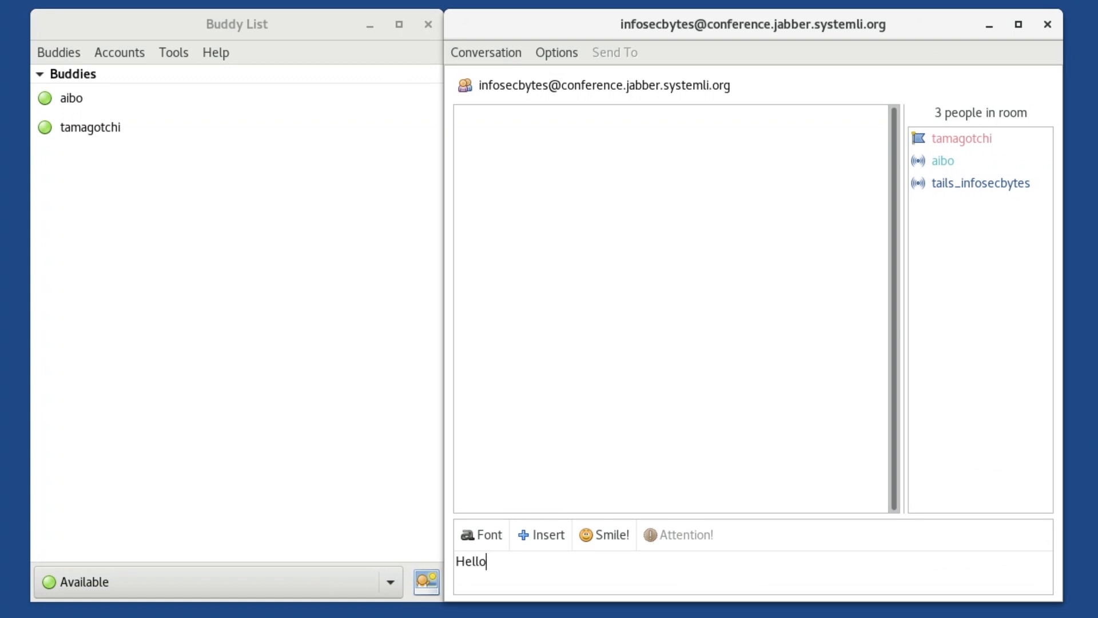
key(Return)
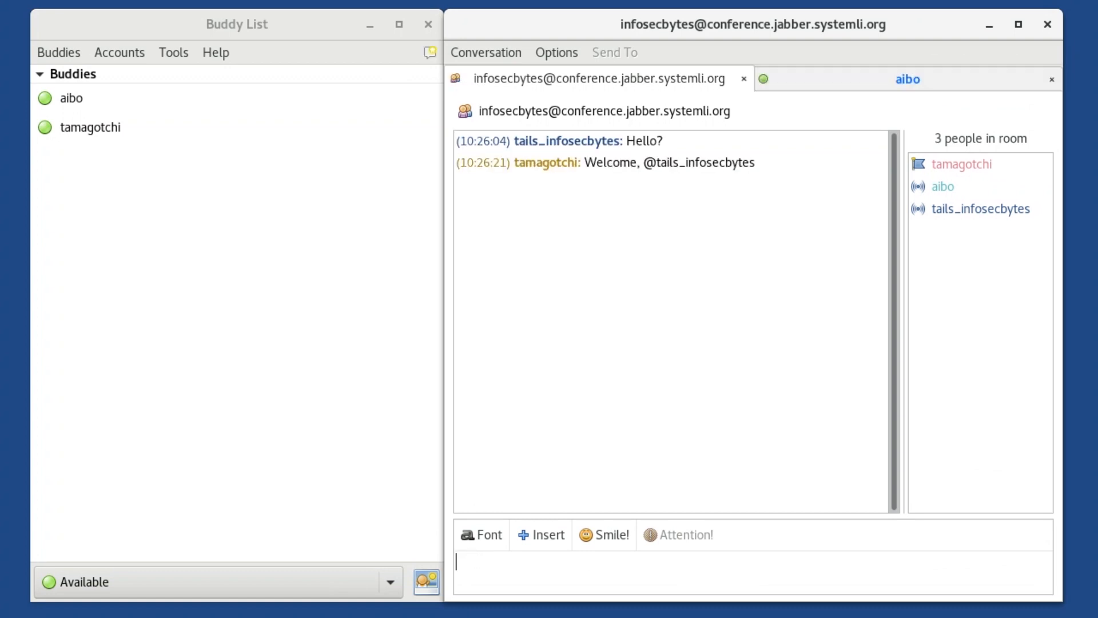
Step: Send the chat room the messages "Hello everyone", "Me too" and "What's been going on here?"
text(Hello everyone)
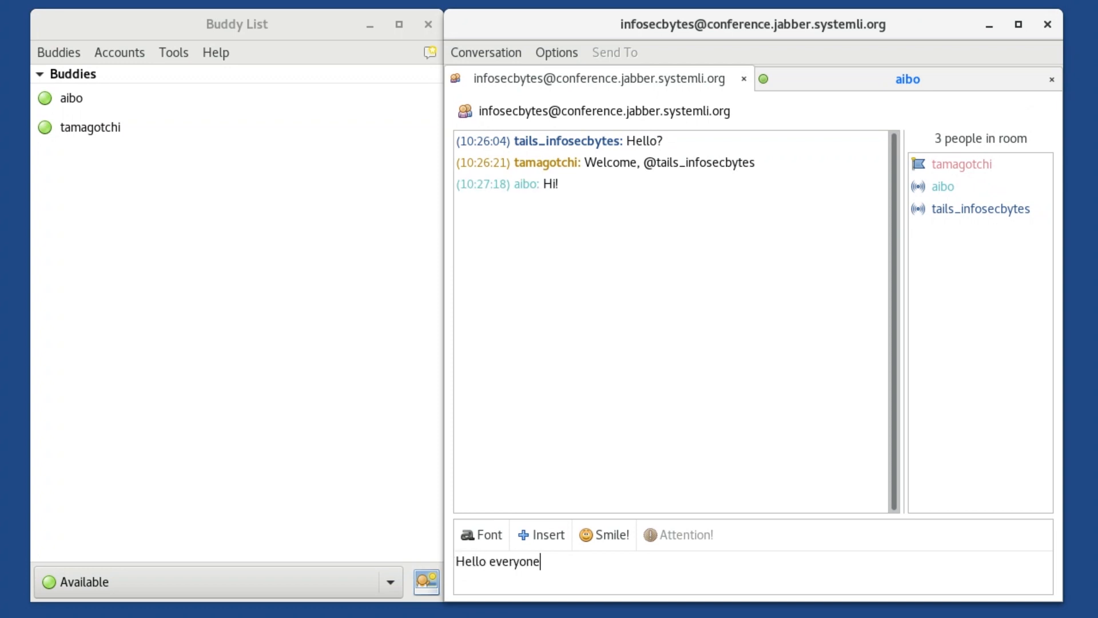
key(Return)
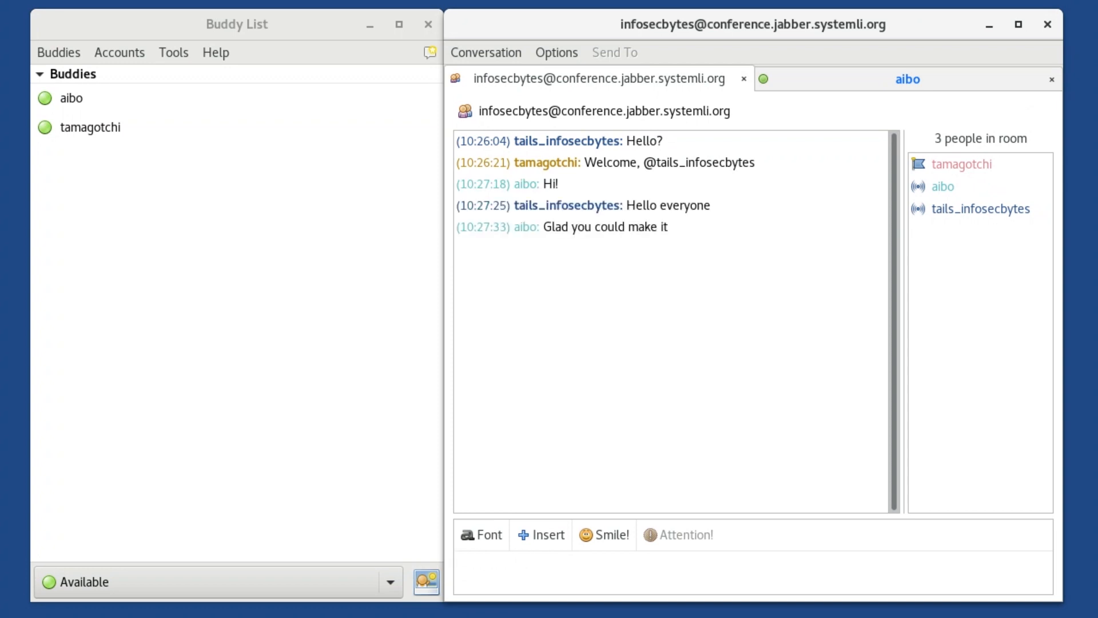
text(Me too)
key(Return)
text(What's been going on here?)
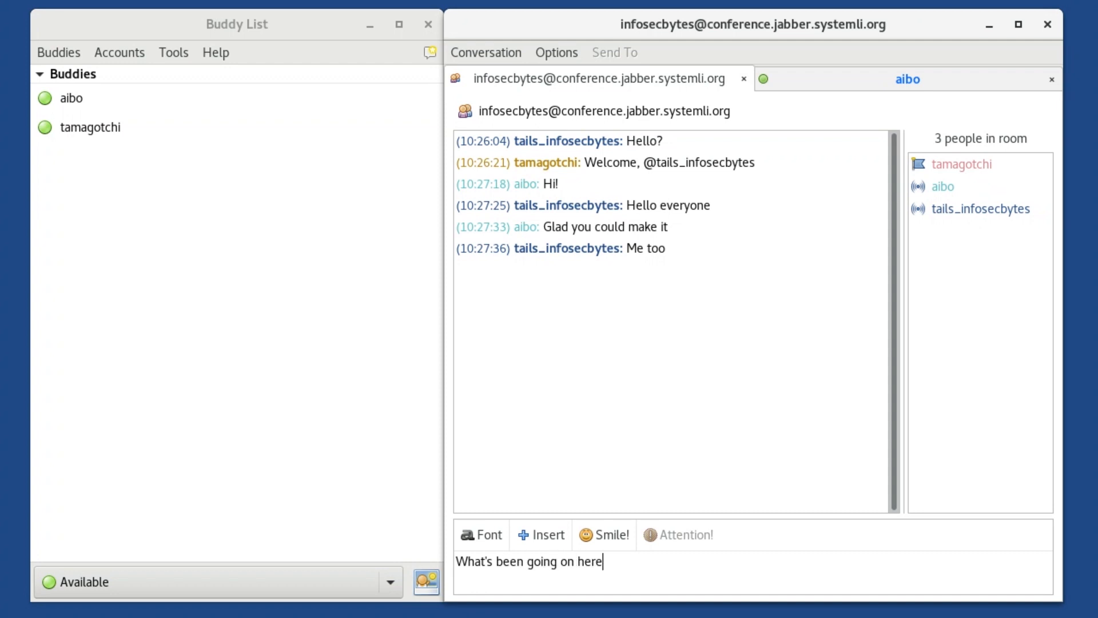
key(Return)
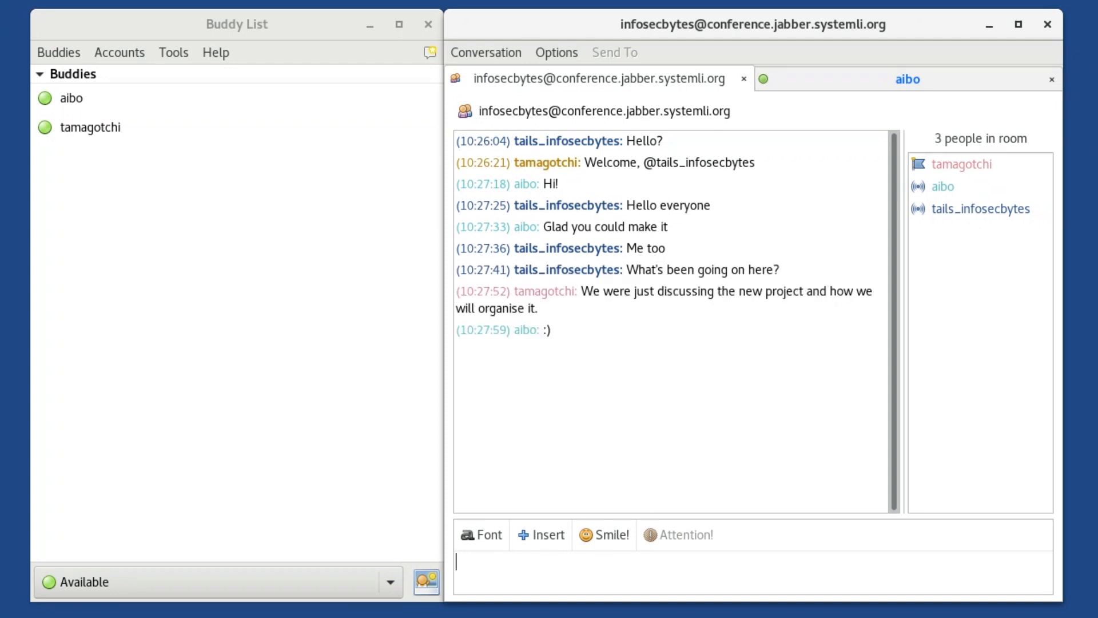
Step: Send the buddy the message "I want to send you a file." in the private conversation
text(G)
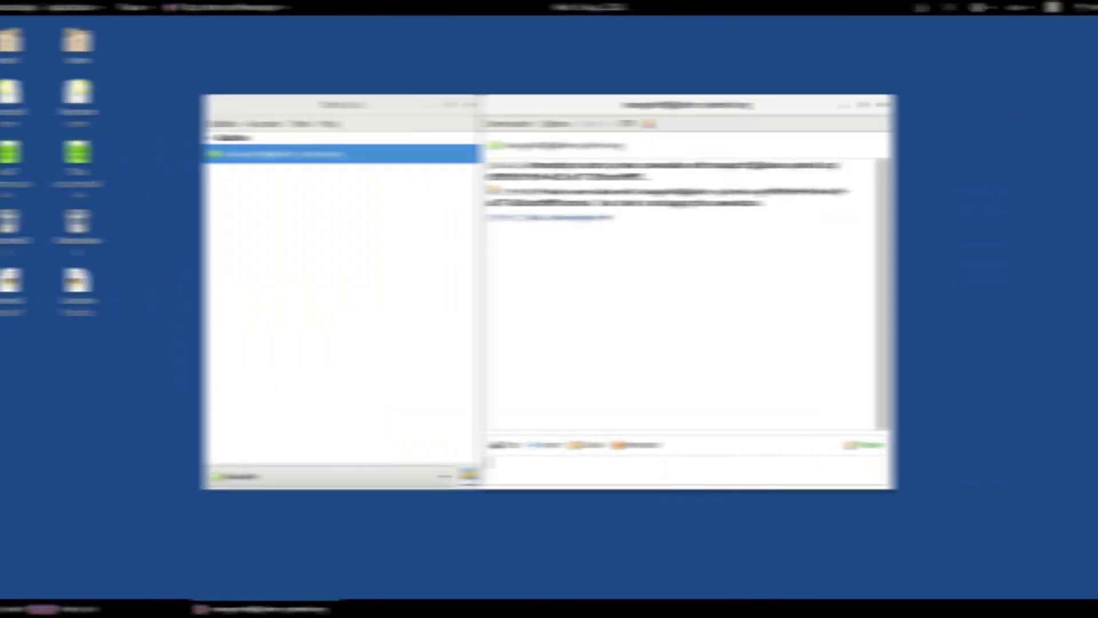
text(I want to send)
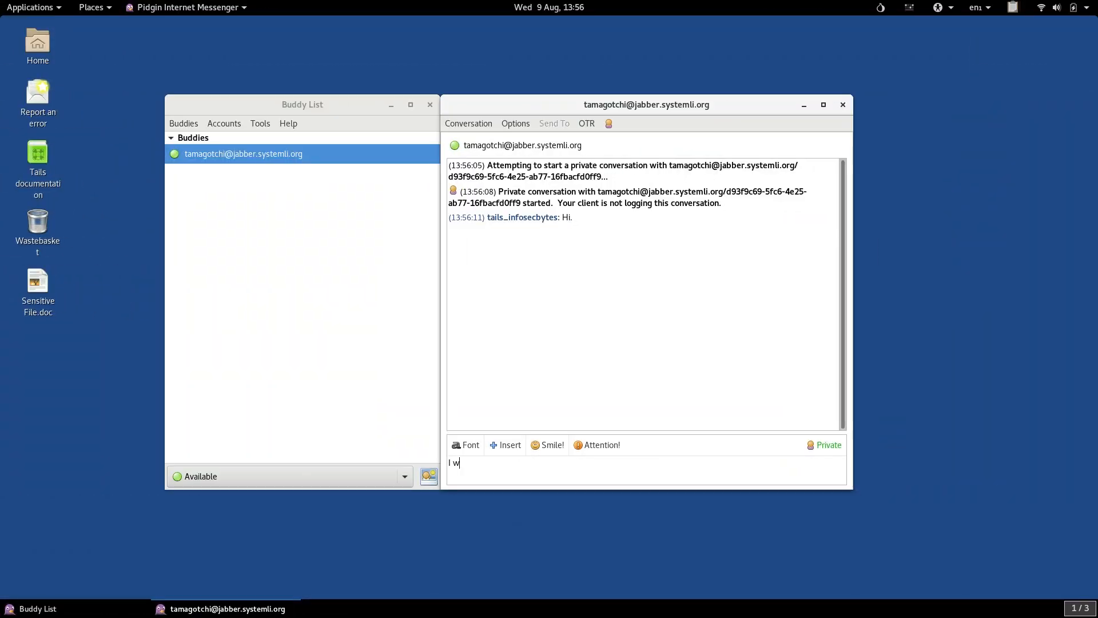
text( you a file.)
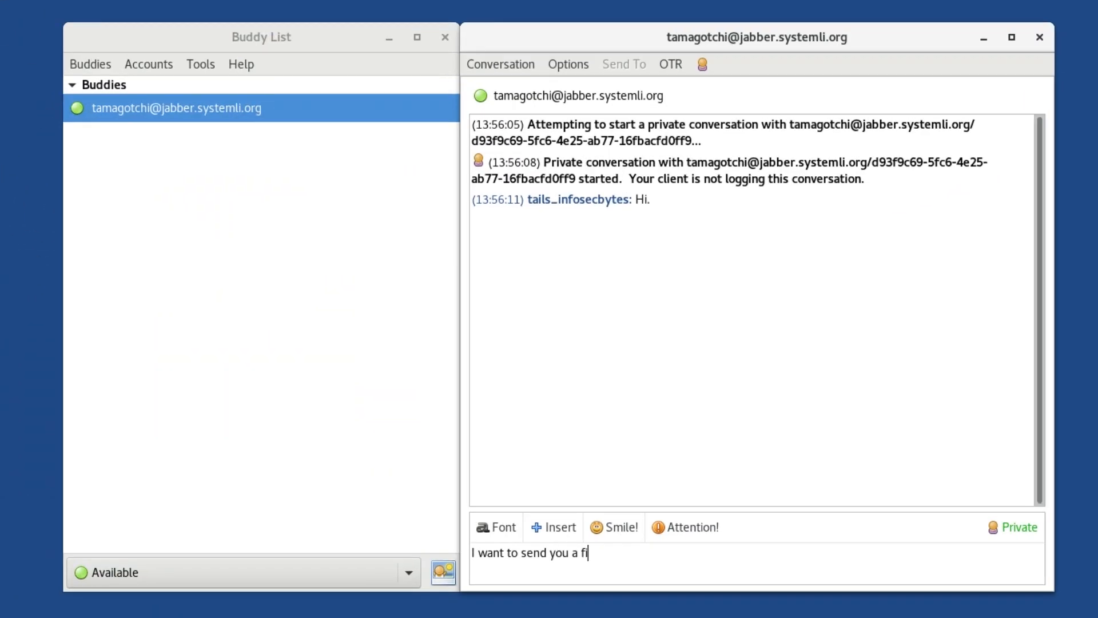
key(Return)
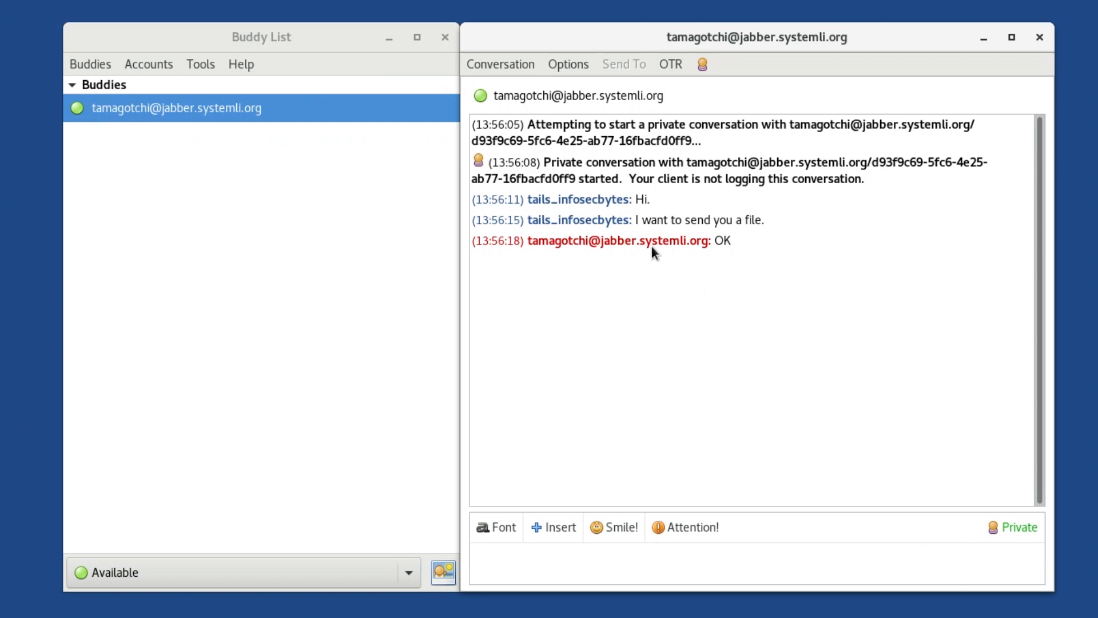
Step: Offer the buddy the file Sensitive File.doc from the Desktop folder in the private conversation
click(496, 66)
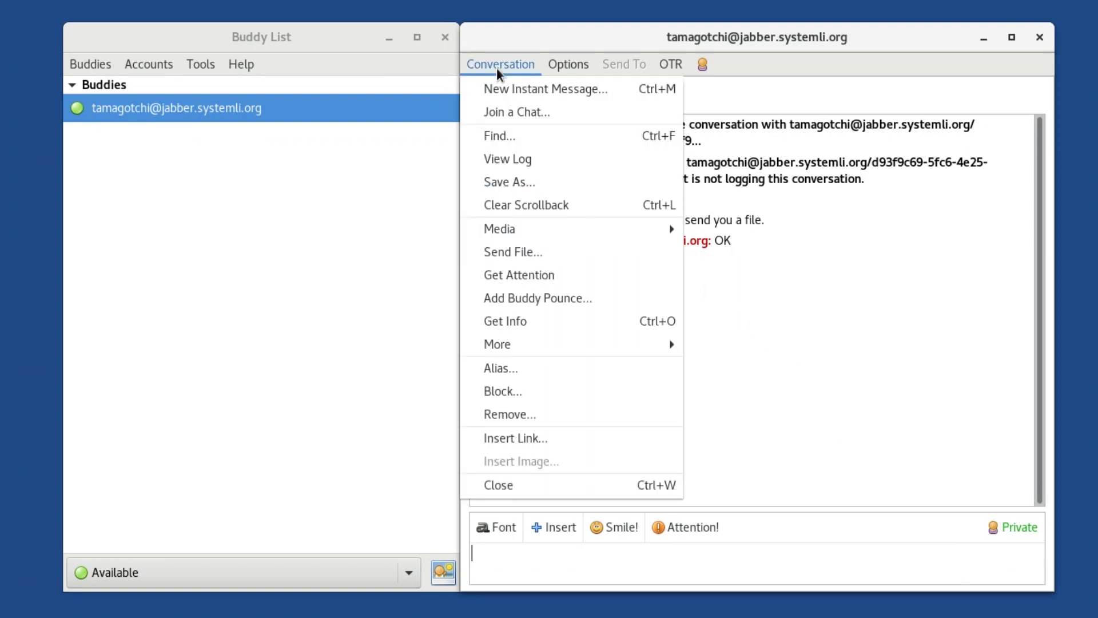
click(528, 256)
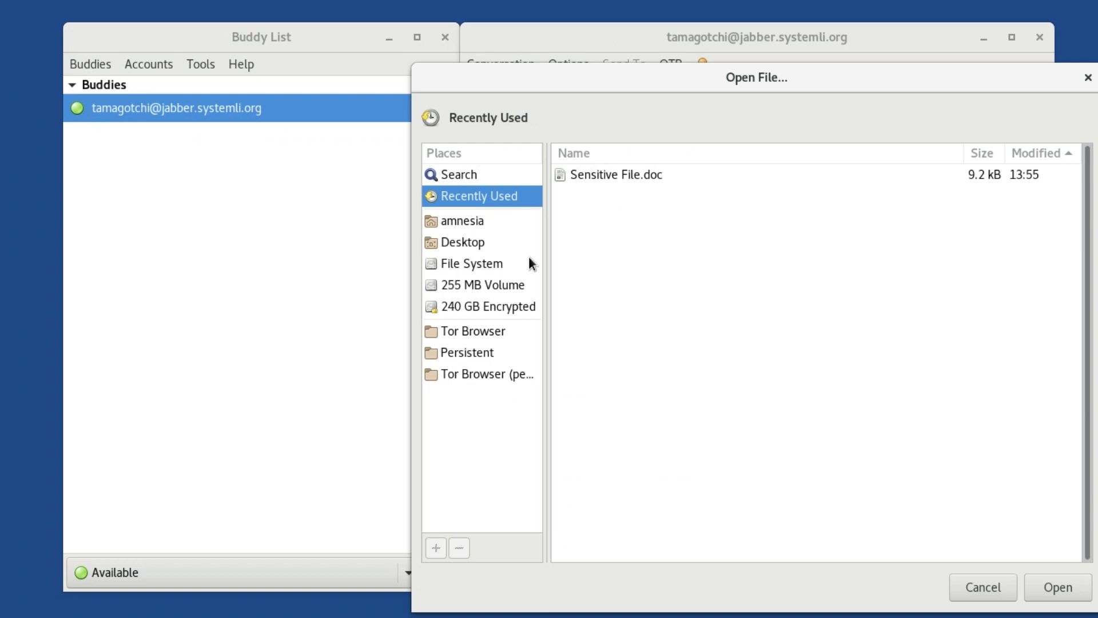
click(470, 245)
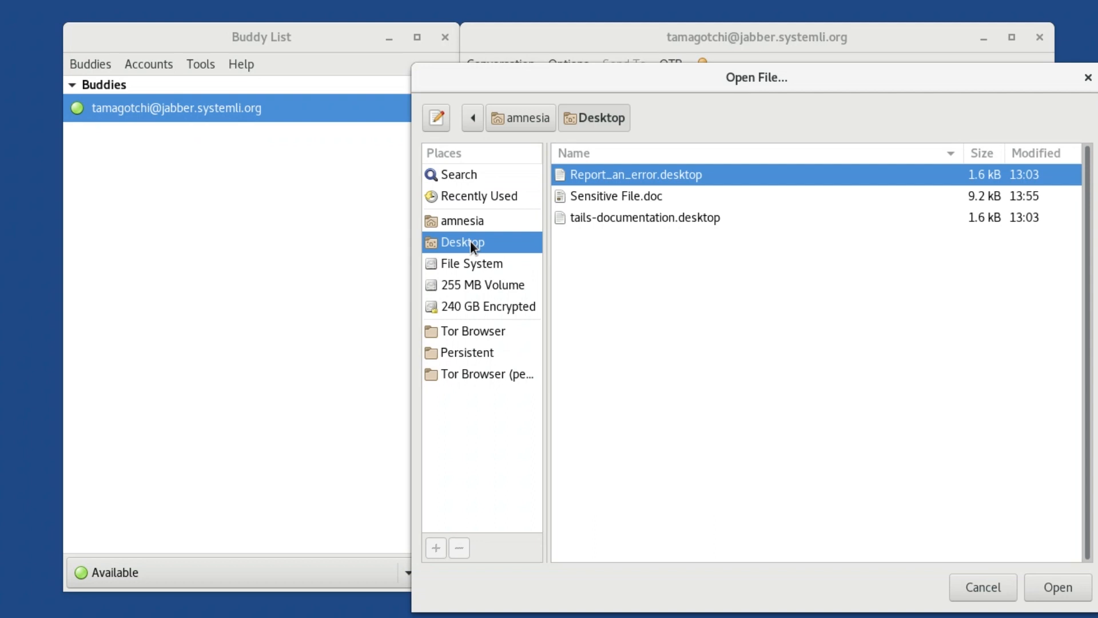
click(620, 200)
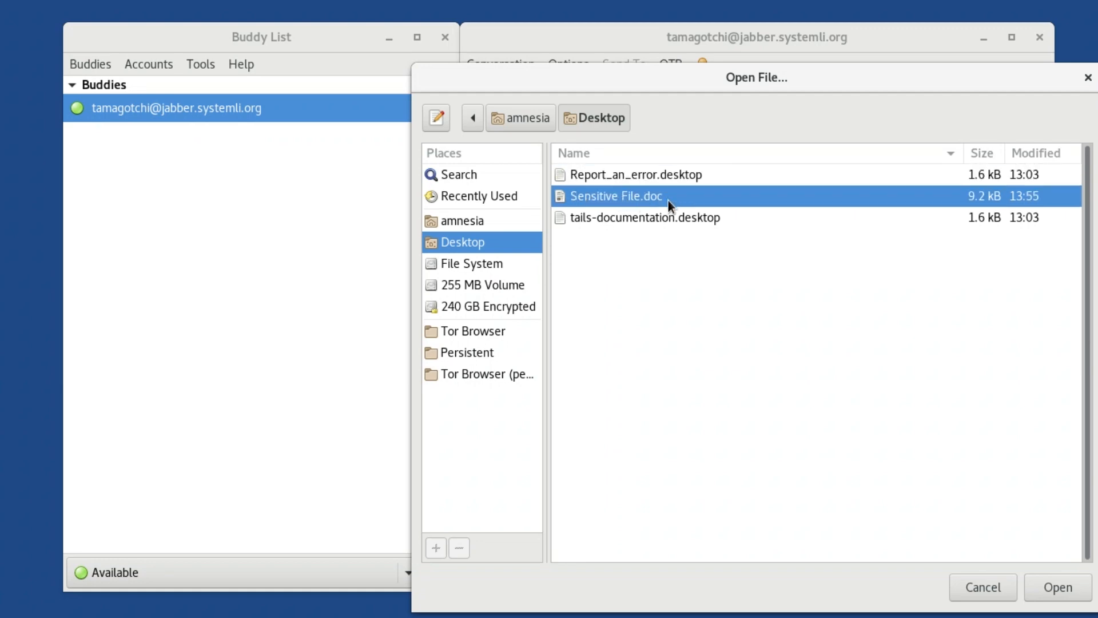
click(1058, 587)
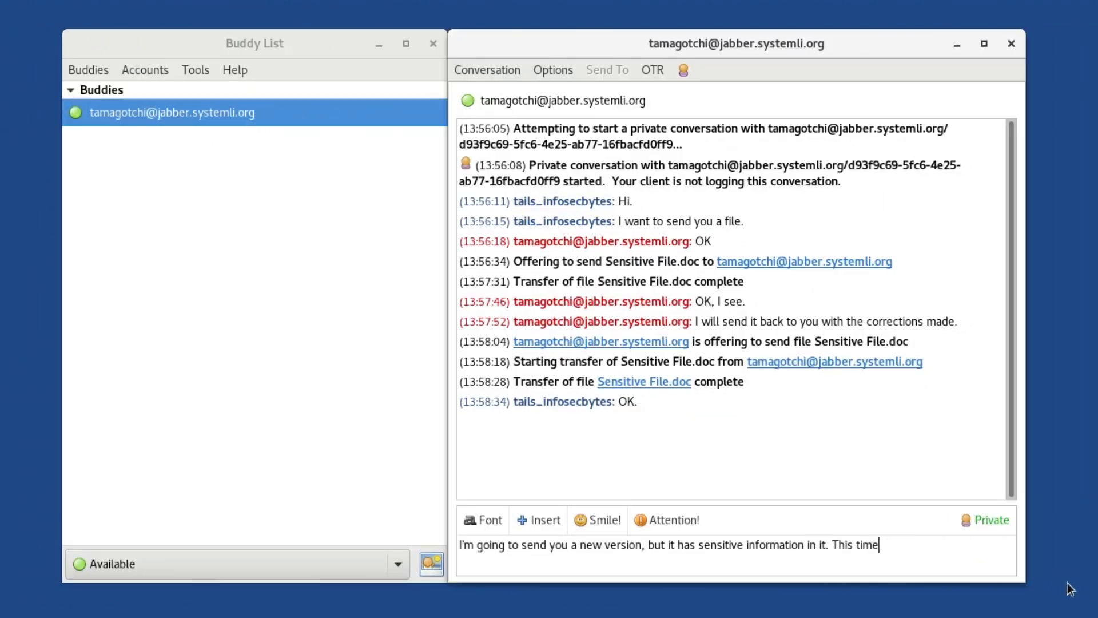
Step: Send the buddy the message "I'm going to send you a new version, but it has sensitive information in it. This time I am going to encrypt it."
text(I am going to encrypt it.)
key(Return)
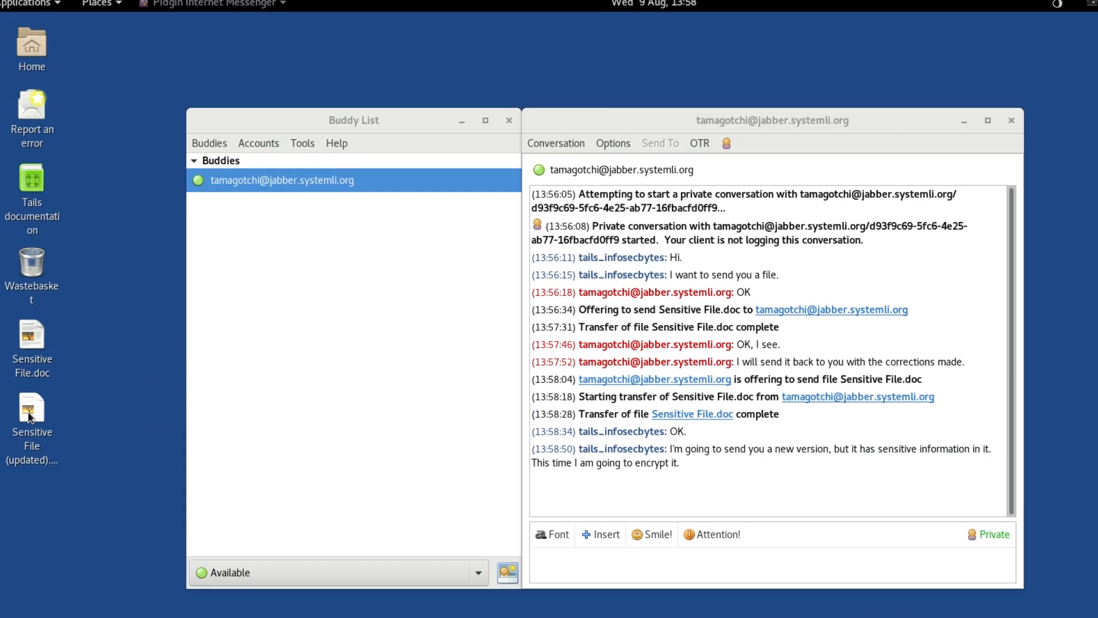
Step: Encrypt Sensitive File (updated).doc on the desktop using a passphrase only, entering the encryption passphrase and repeating it to confirm
right_click(44, 413)
click(91, 309)
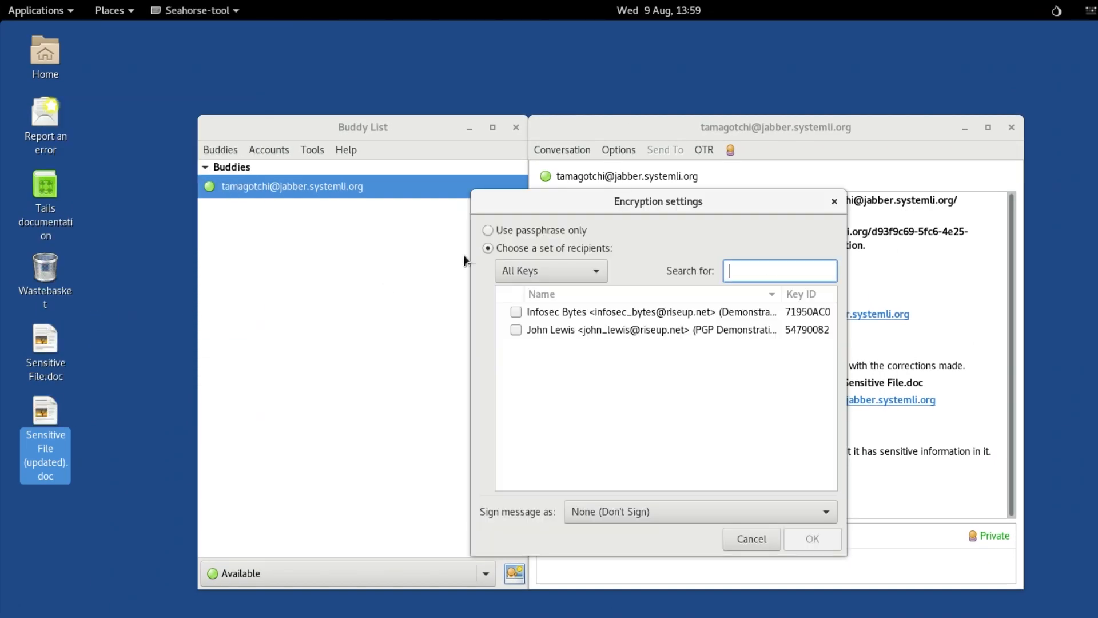
click(481, 229)
click(812, 537)
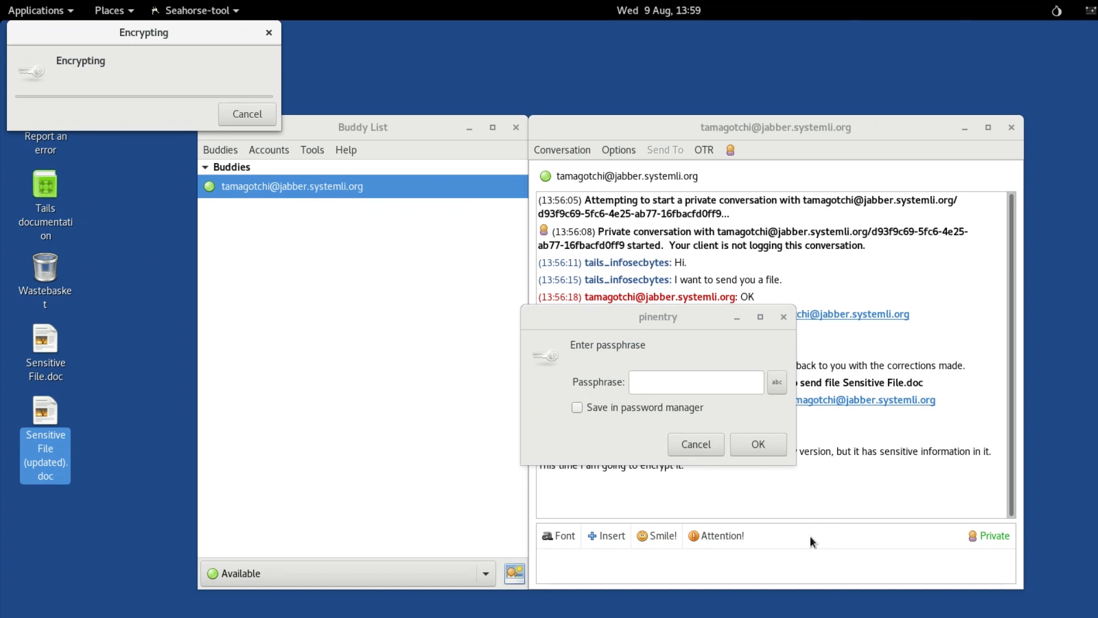
text(****************)
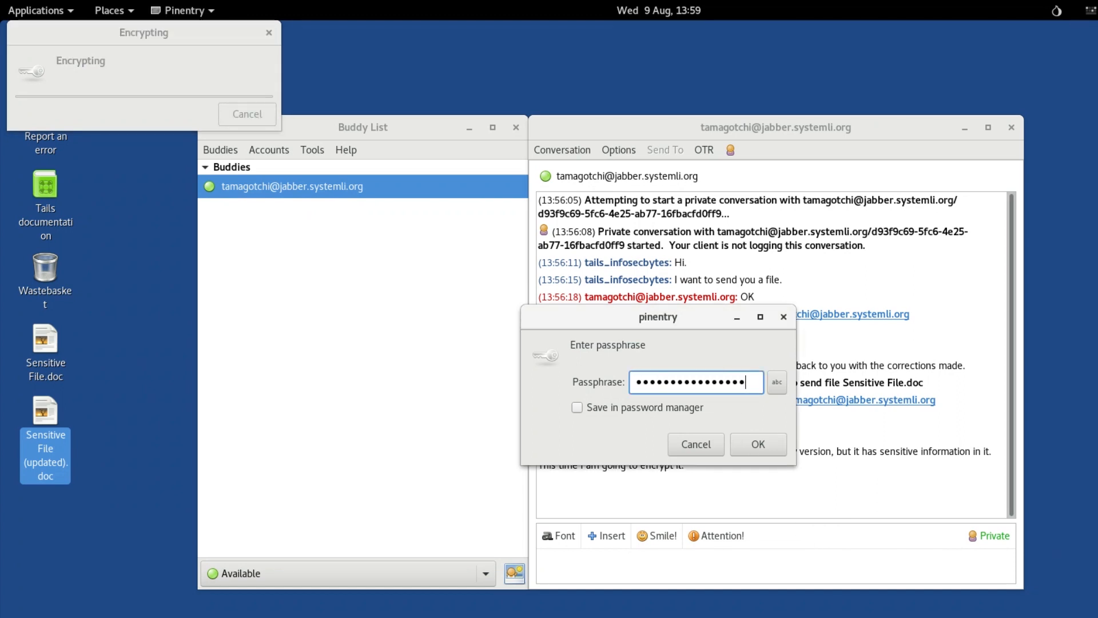
click(754, 444)
text(***************)
click(754, 444)
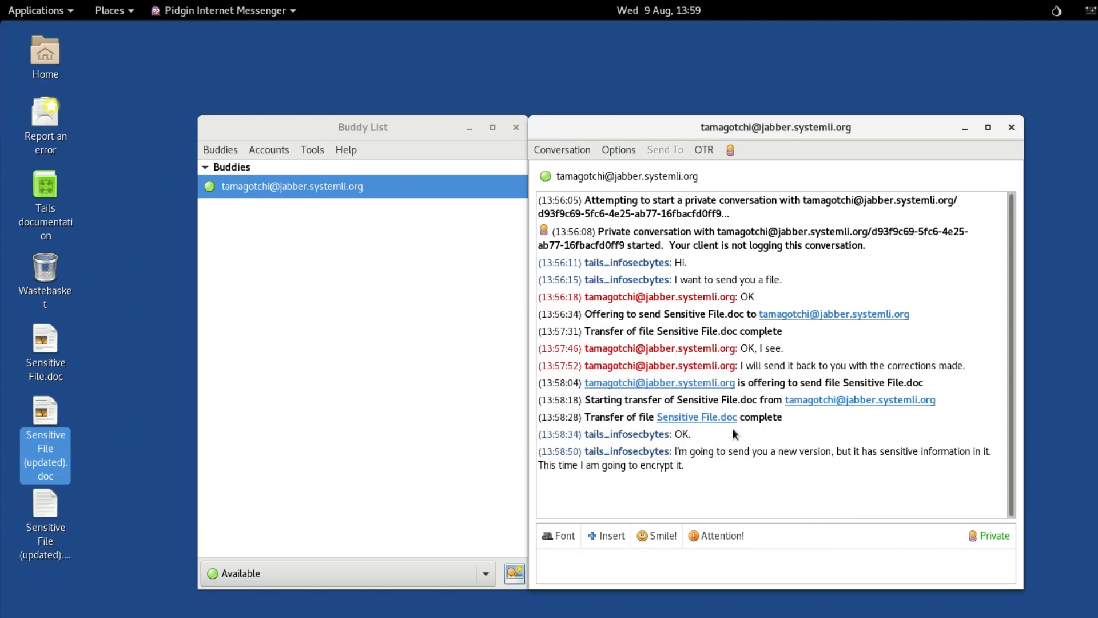
Step: Offer the buddy the encrypted file Sensitive File (updated).doc.pgp from the Desktop folder
click(572, 150)
click(572, 239)
click(701, 296)
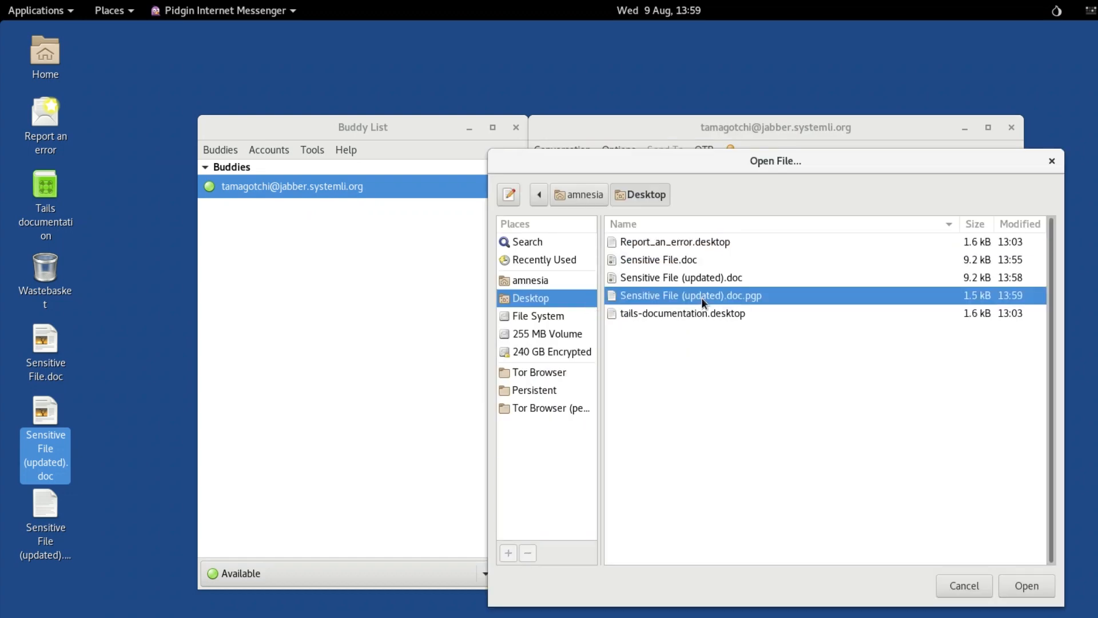
double_click(701, 297)
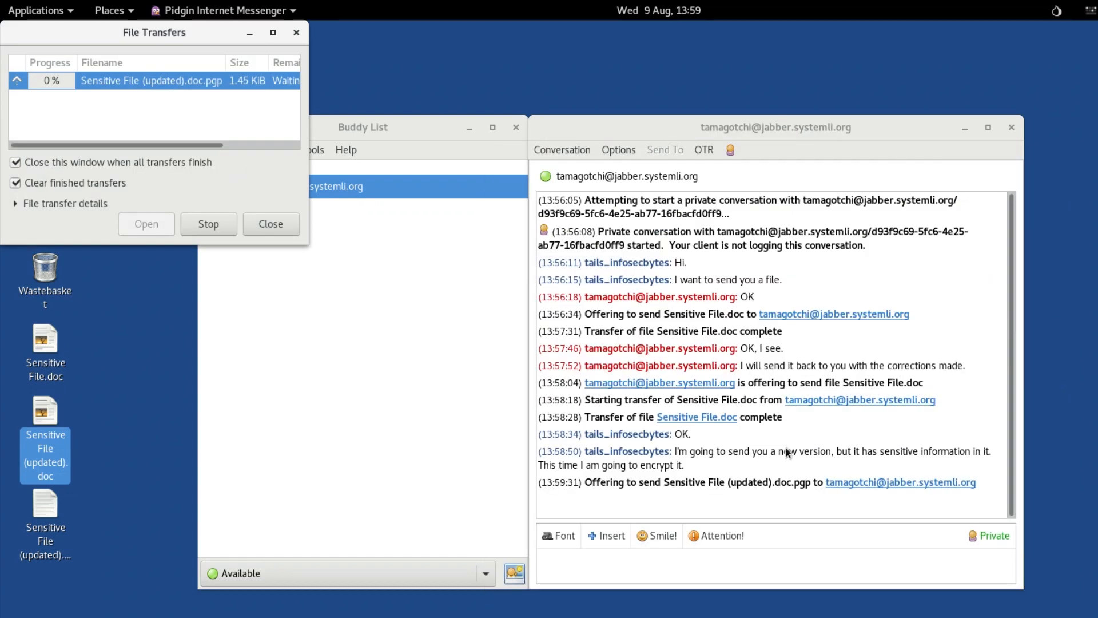